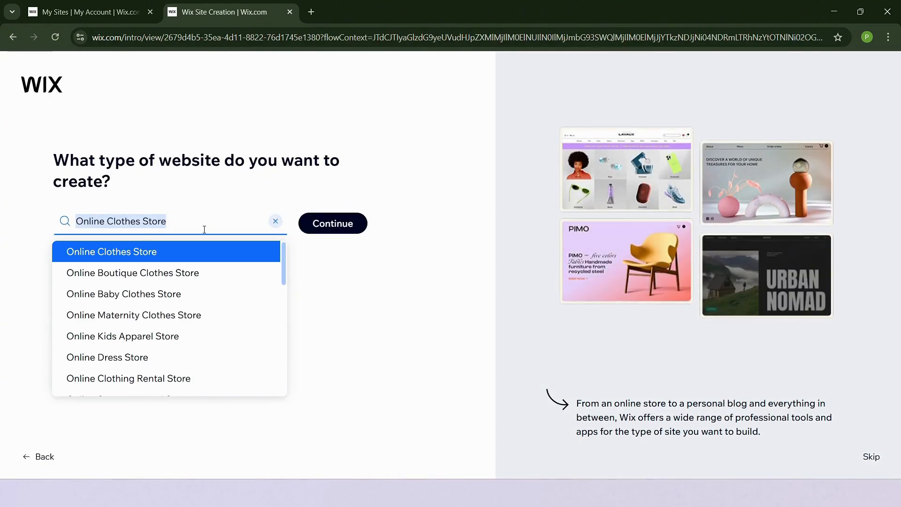
- Choose Blog as the website type and name the website PIXIE BLOG
type("Blog")
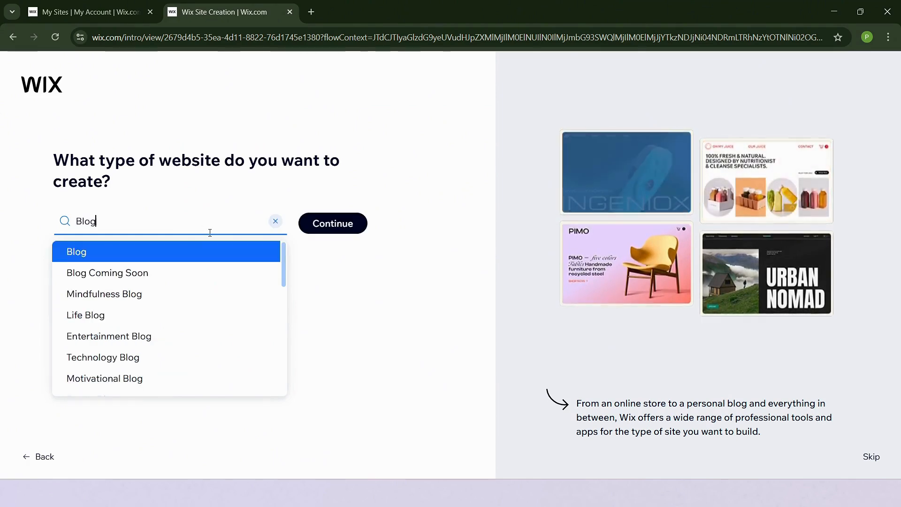
left_click(212, 259)
left_click(333, 223)
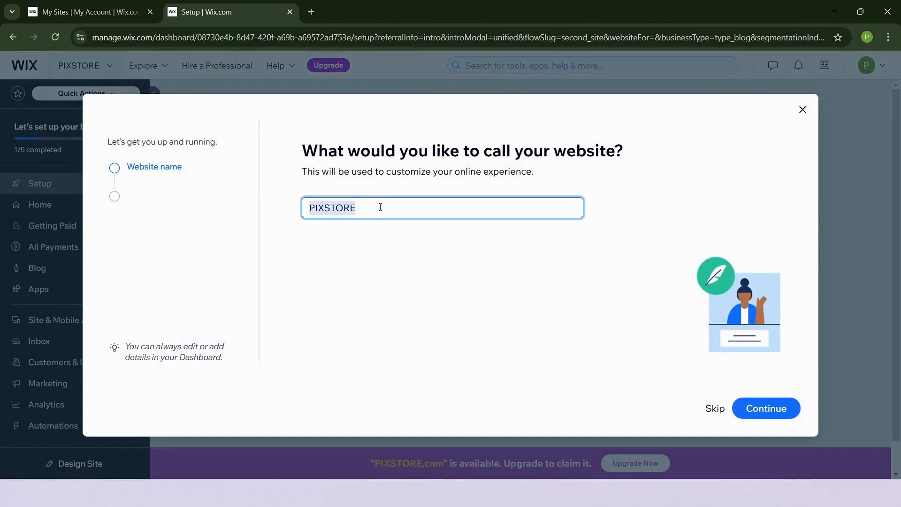
left_click(380, 207)
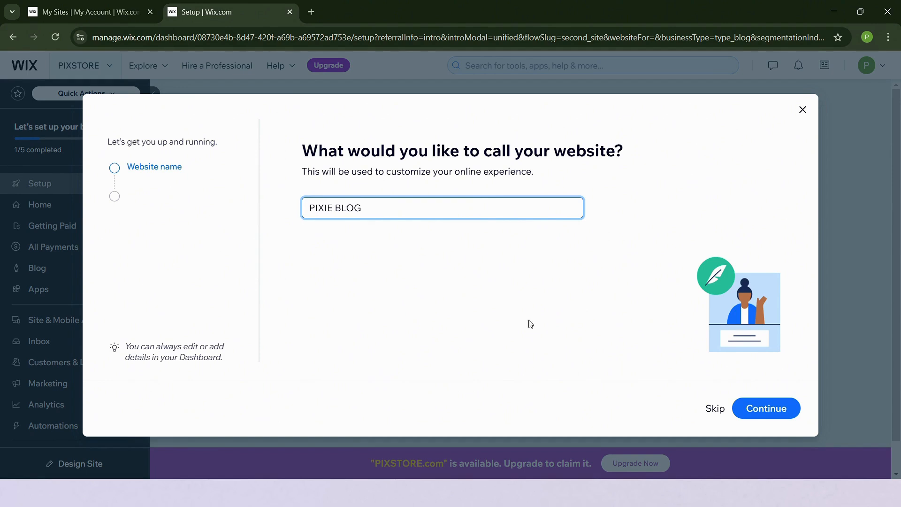
left_click(768, 411)
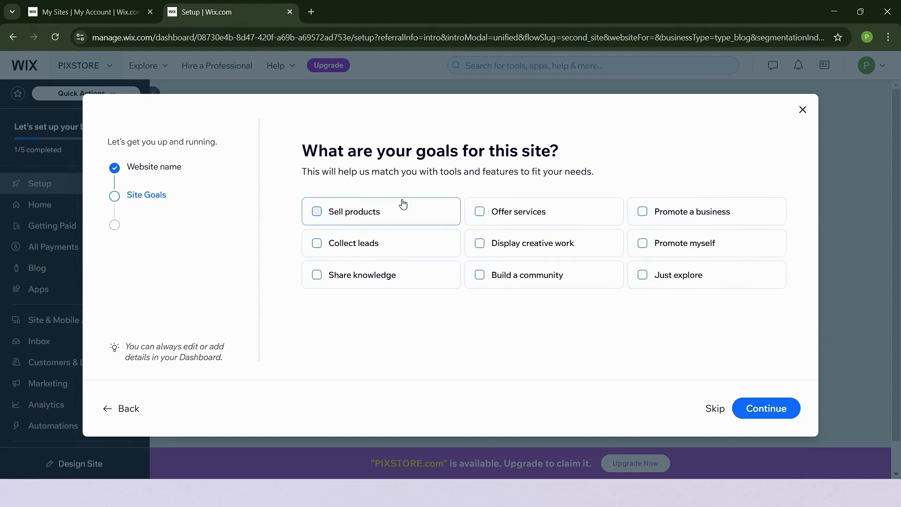
- Skip the site goals and finish the setup with the Instagram Feed app deselected, continuing to the dashboard
left_click(717, 413)
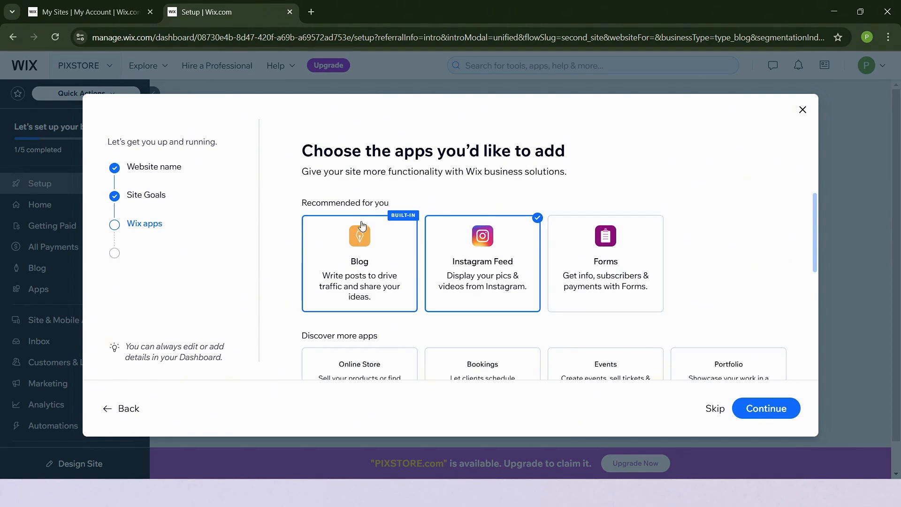
left_click(489, 243)
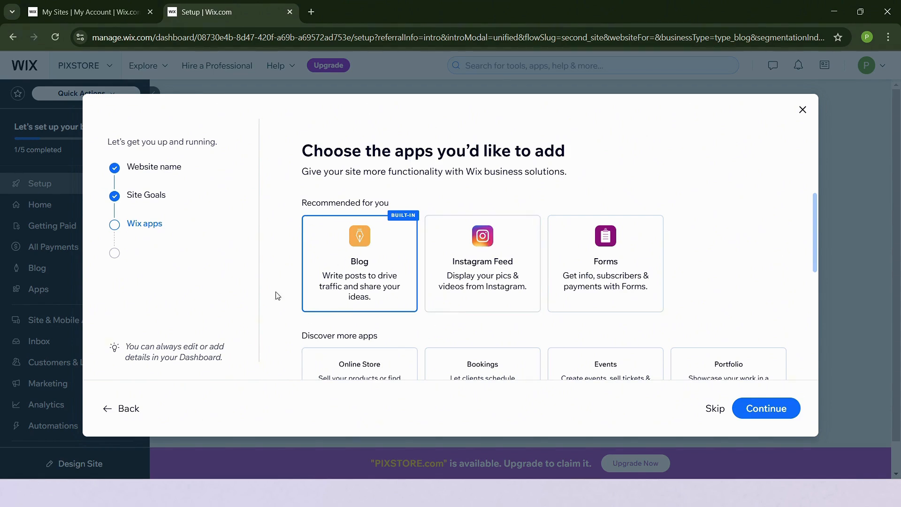
left_click(768, 411)
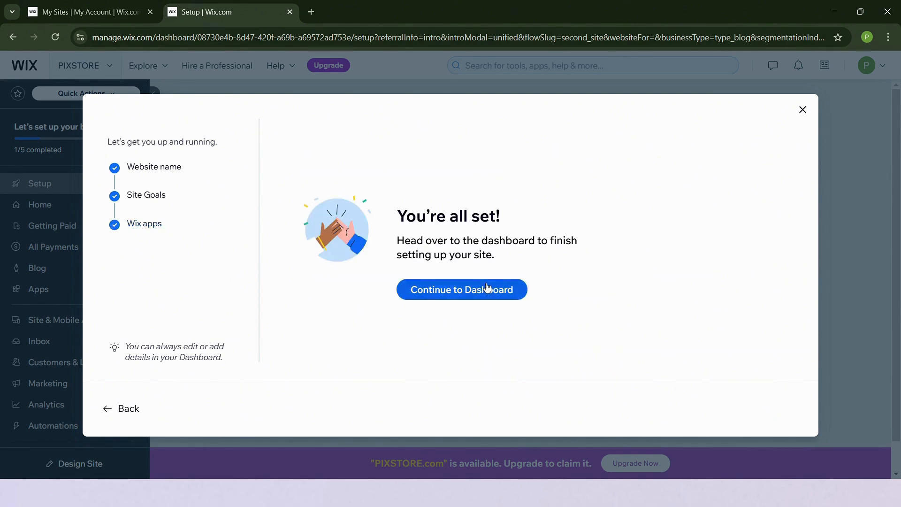
left_click(485, 287)
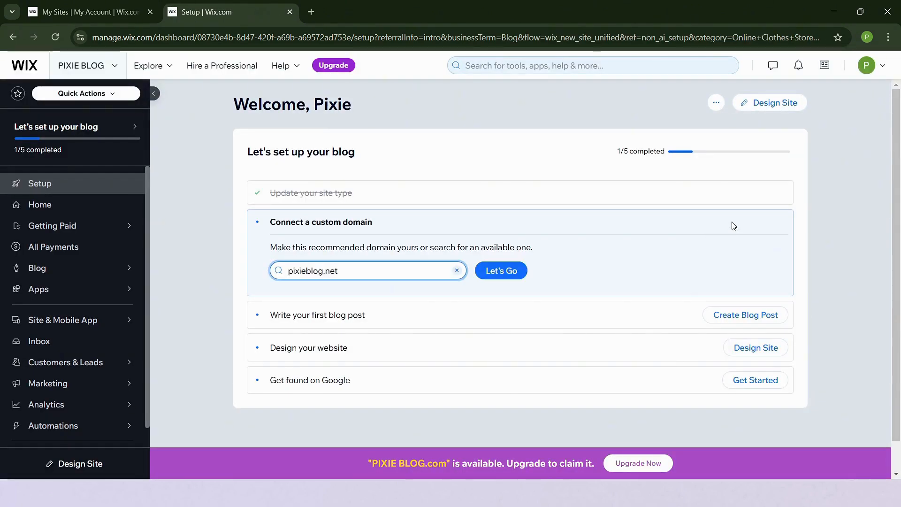
- Choose to design the site from a template and preview the Turning Heads Personal Blog template
left_click(775, 104)
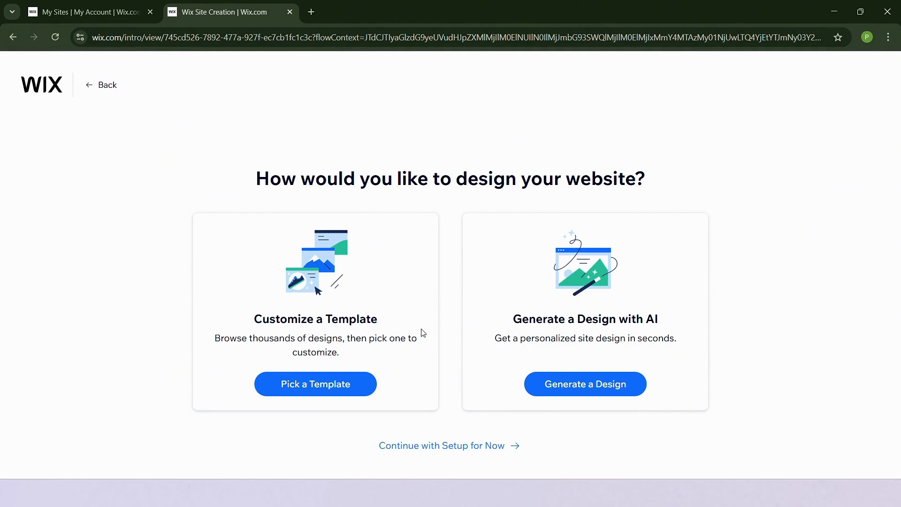
left_click(323, 393)
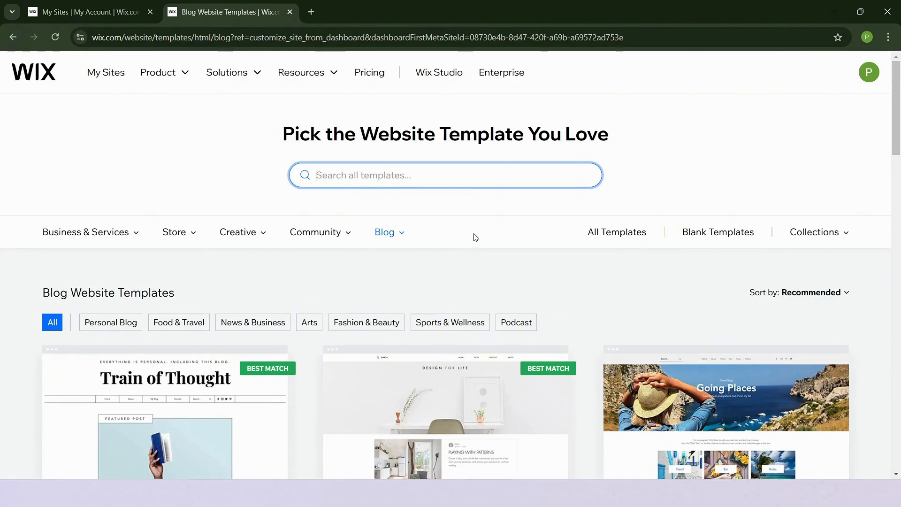
scroll(475, 237, "down", 4)
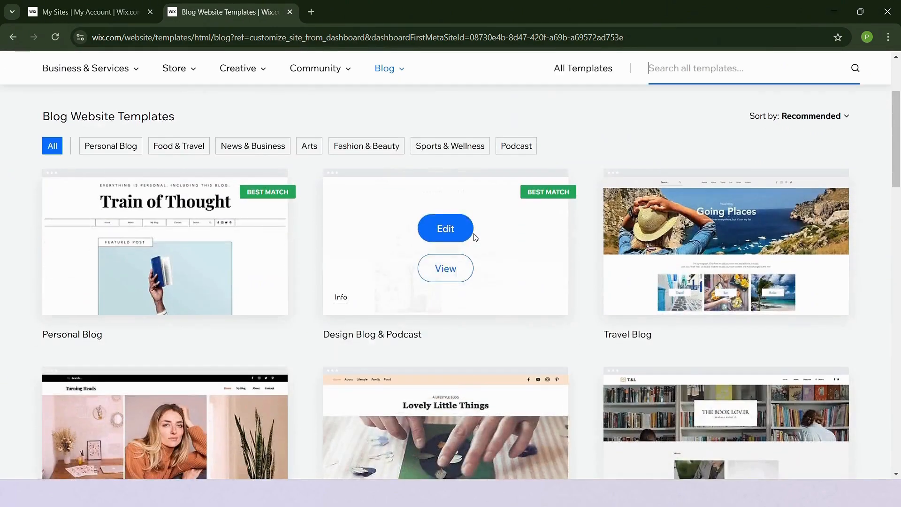
scroll(475, 237, "down", 15)
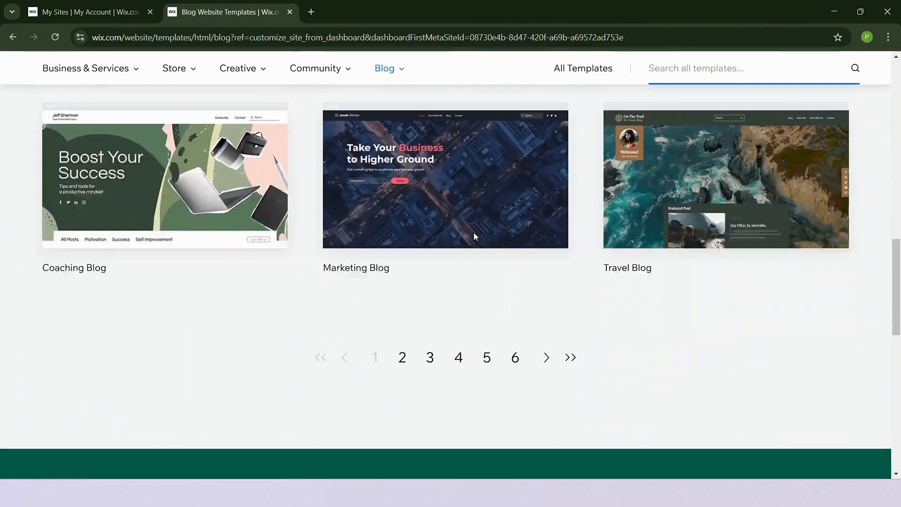
scroll(474, 232, "down", 1)
scroll(643, 288, "up", 20)
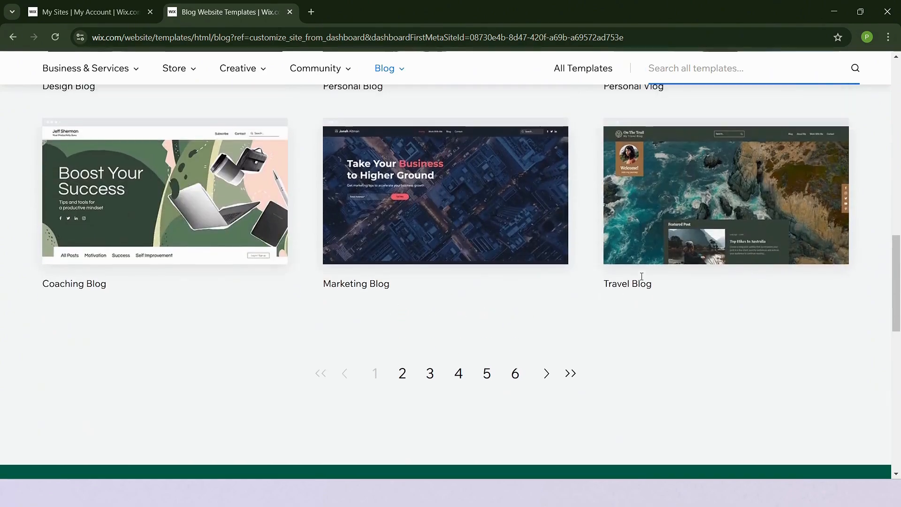
scroll(643, 278, "down", 6)
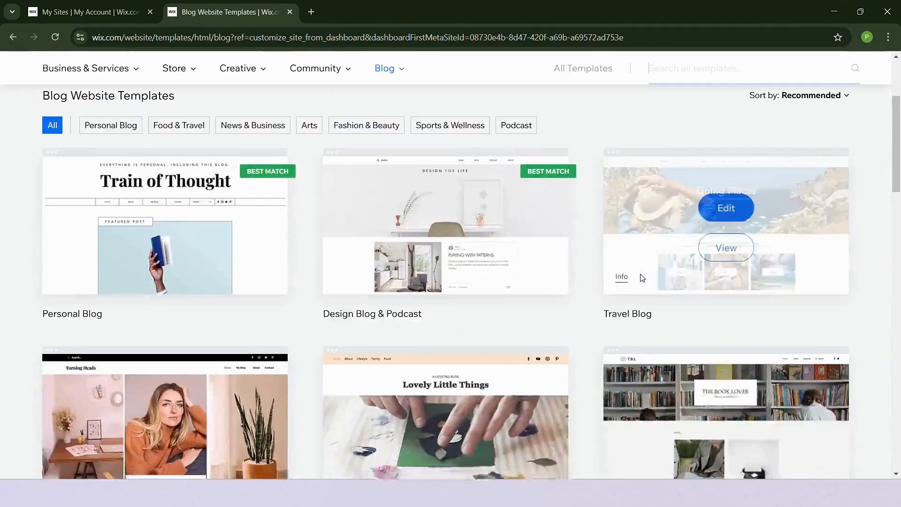
mouse_move(161, 347)
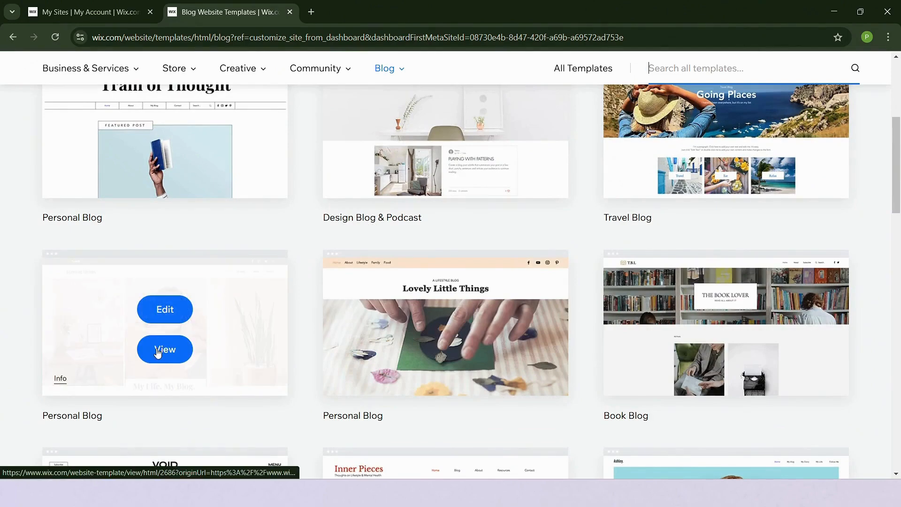
left_click(158, 351)
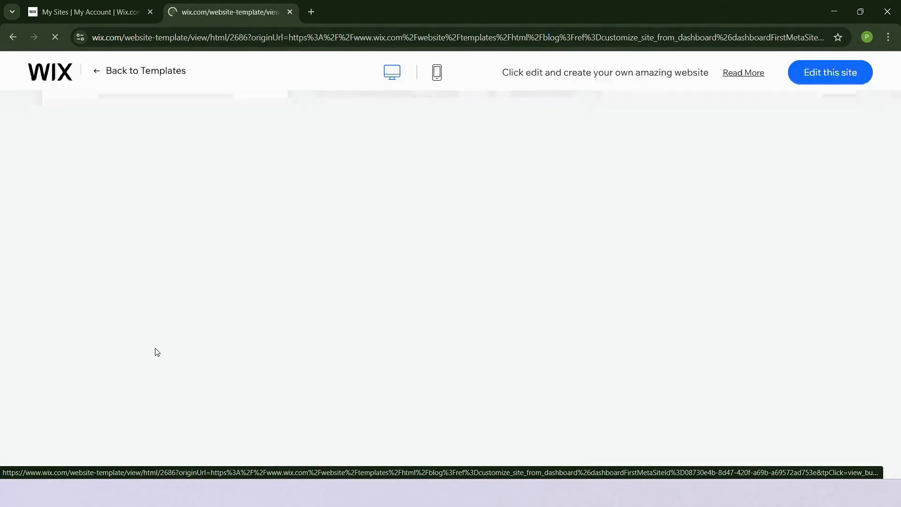
- Review the Turning Heads template and open it for editing at 100% zoom, dismissing the AI content offer
scroll(333, 243, "down", 5)
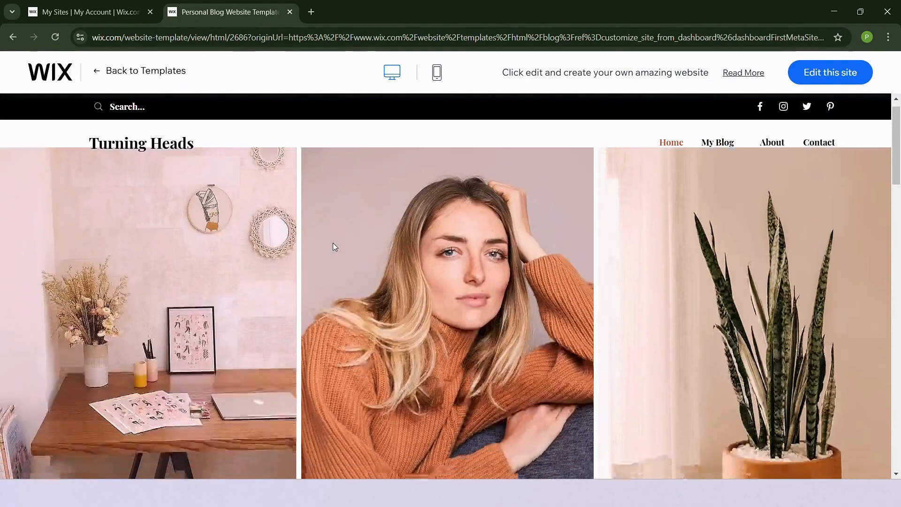
scroll(333, 243, "down", 15)
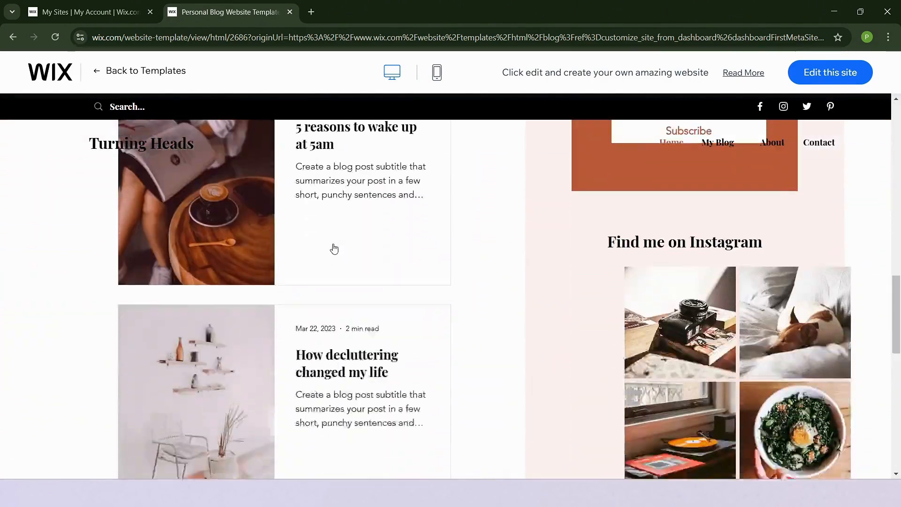
scroll(334, 248, "down", 9)
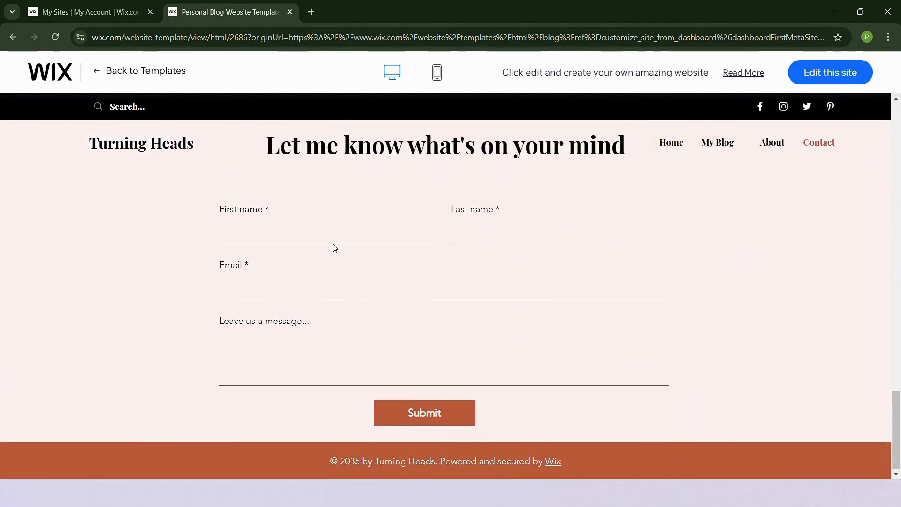
scroll(335, 247, "up", 11)
scroll(336, 248, "up", 15)
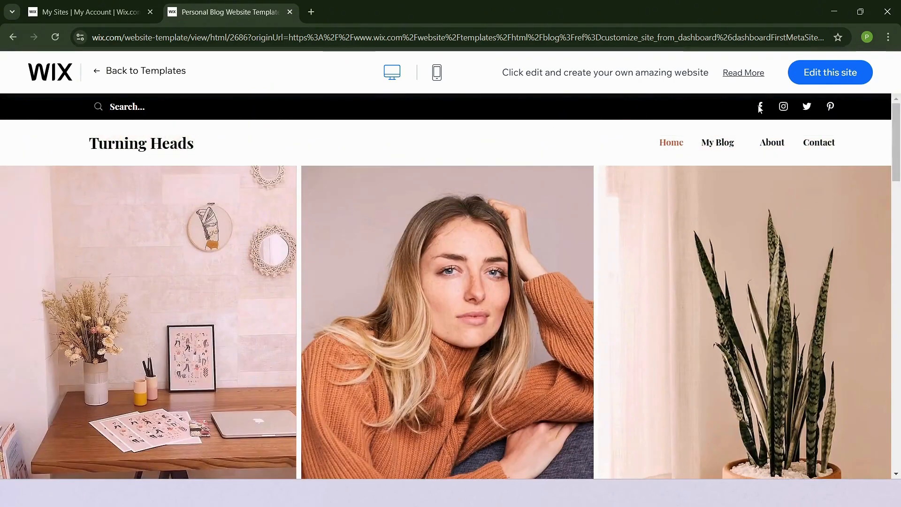
left_click(824, 78)
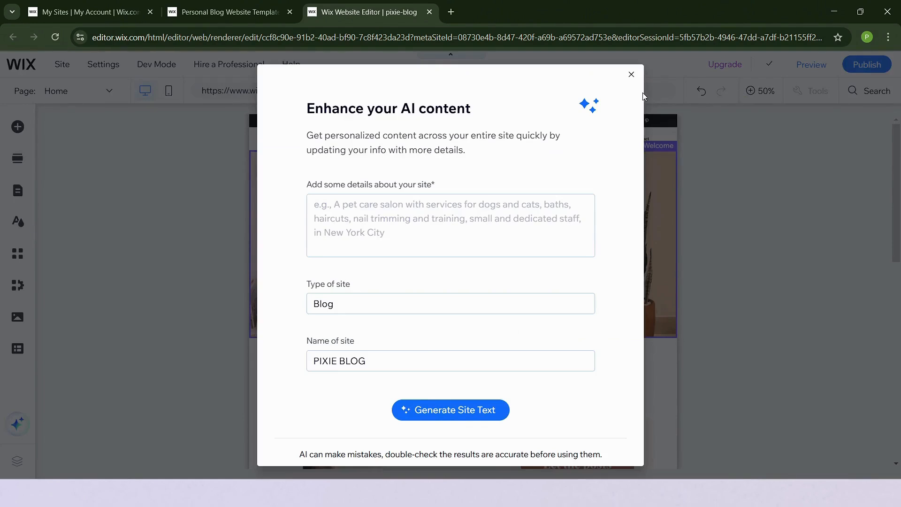
left_click(631, 74)
left_click(758, 90)
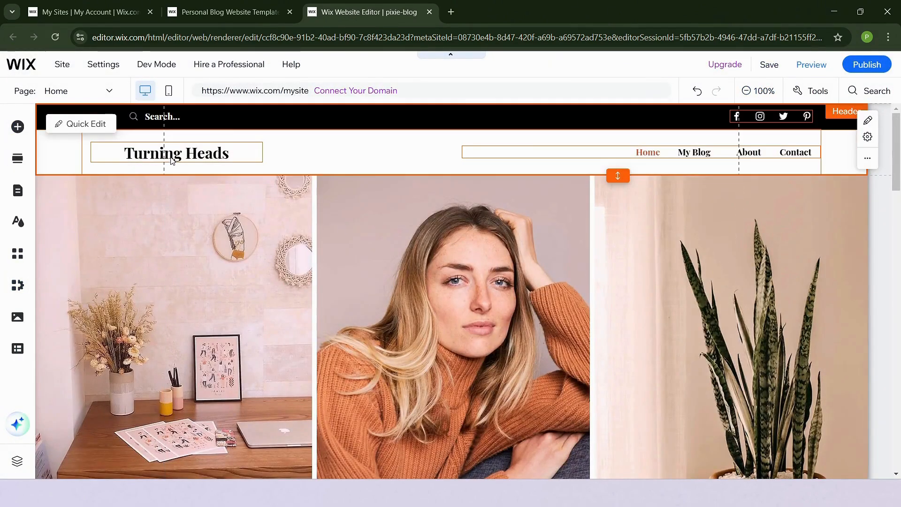
- Replace the Turning Heads site title in the header with PIXIE BLOG
left_click(197, 154)
left_click(197, 153)
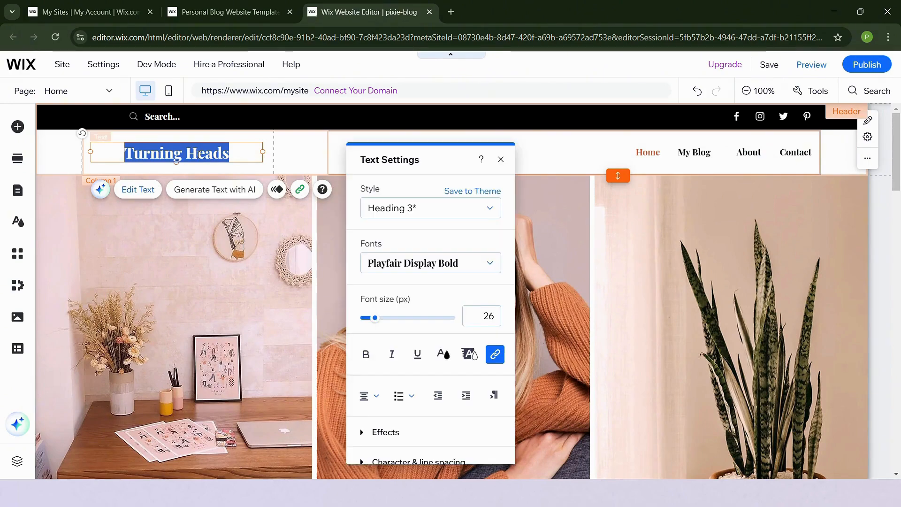
type("PI")
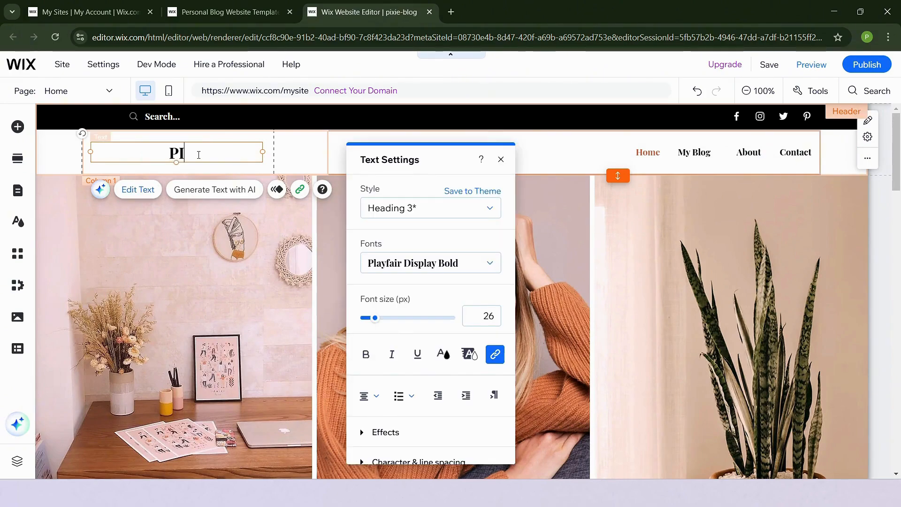
type("XIE BL")
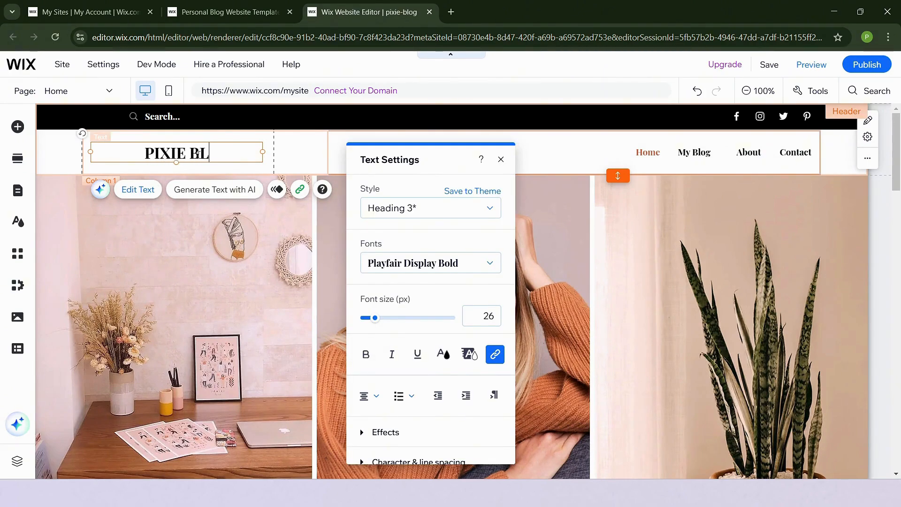
type("OG")
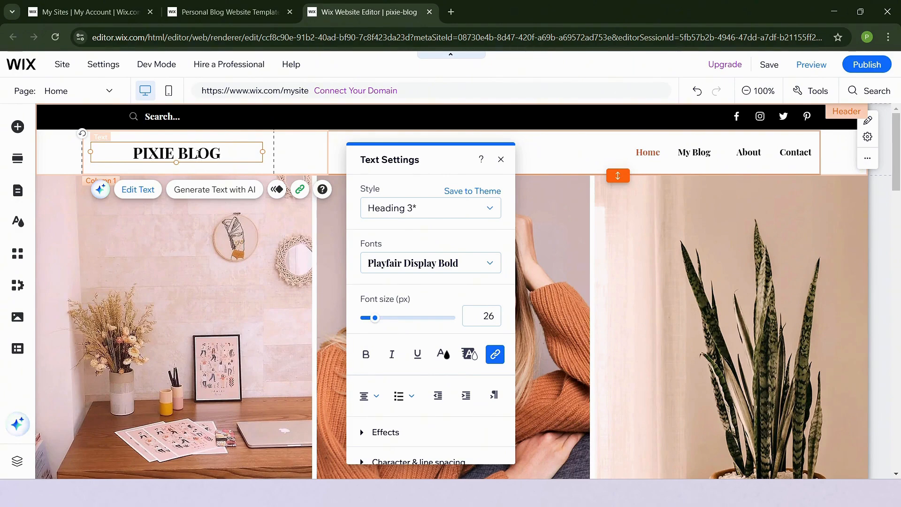
left_click(553, 145)
left_click(404, 152)
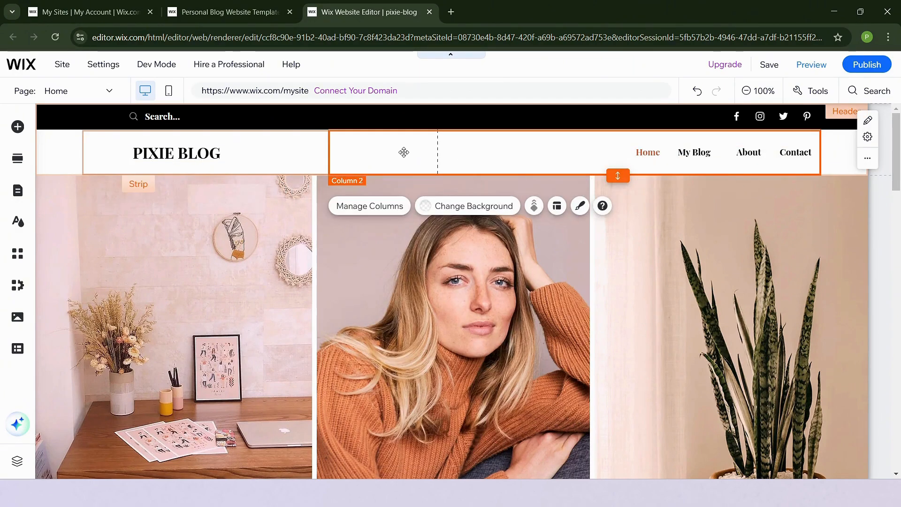
- Examine the home page's header, Welcome and Blog Feed sections, including the Welcome section's Quick Edit background options
scroll(404, 150, "down", 15)
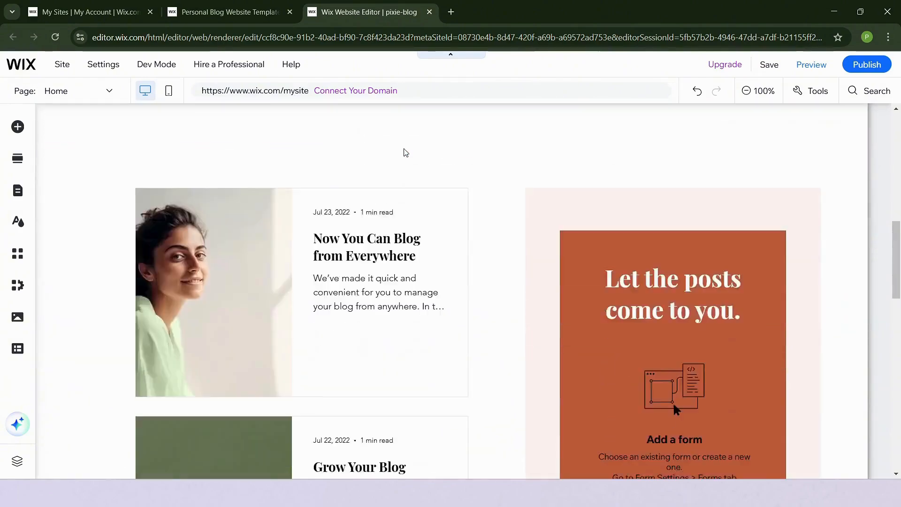
scroll(405, 152, "up", 15)
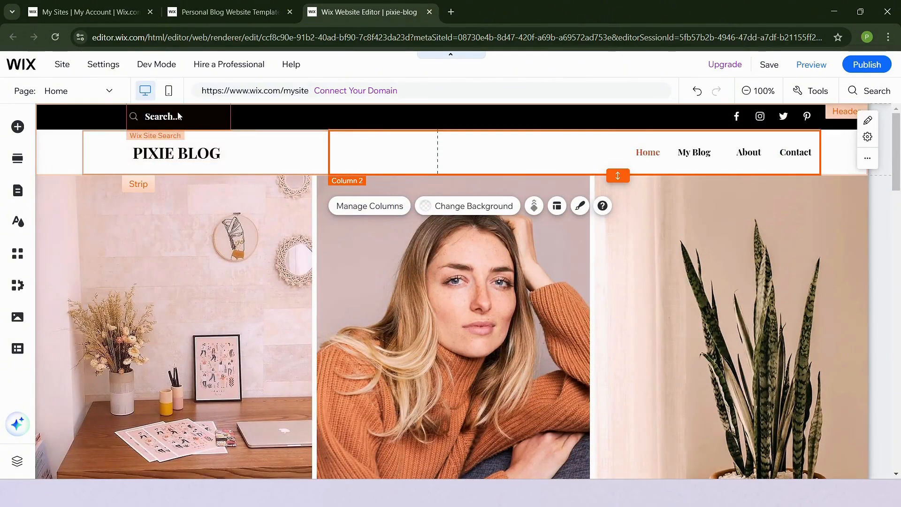
scroll(417, 224, "down", 5)
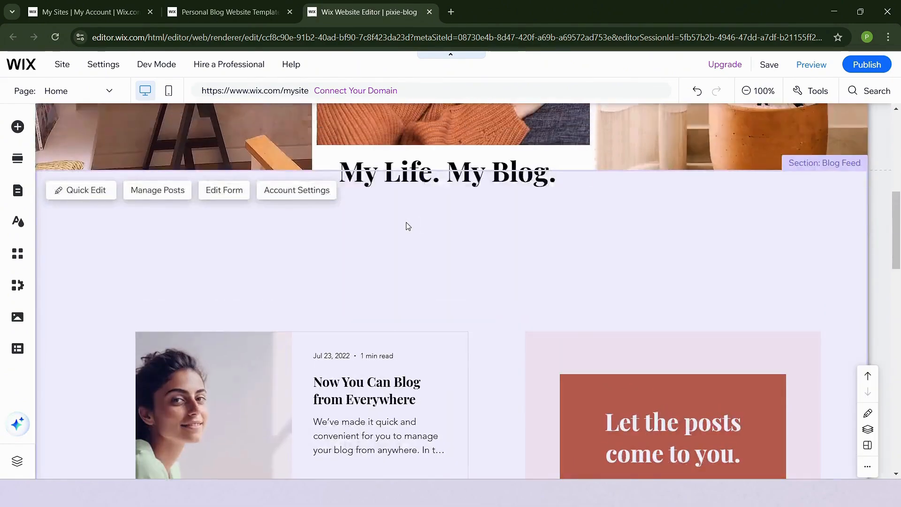
scroll(408, 224, "up", 3)
scroll(463, 158, "up", 5)
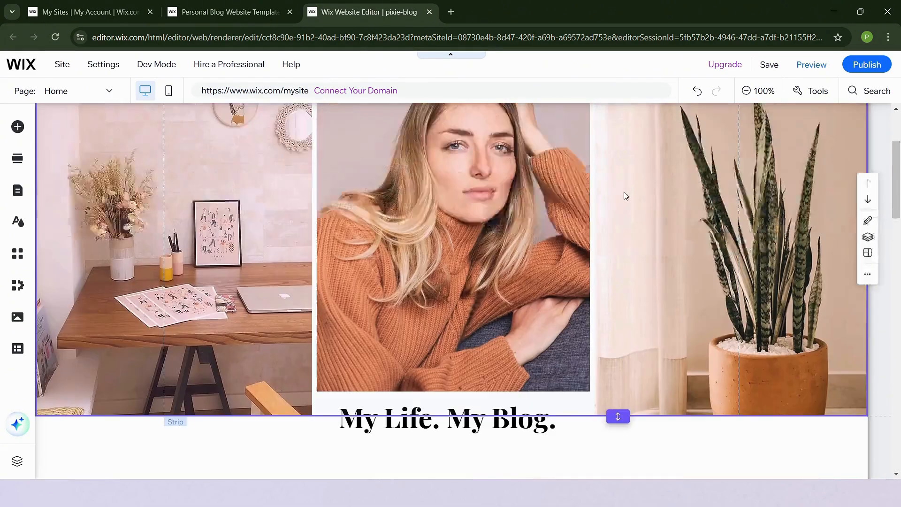
left_click(81, 201)
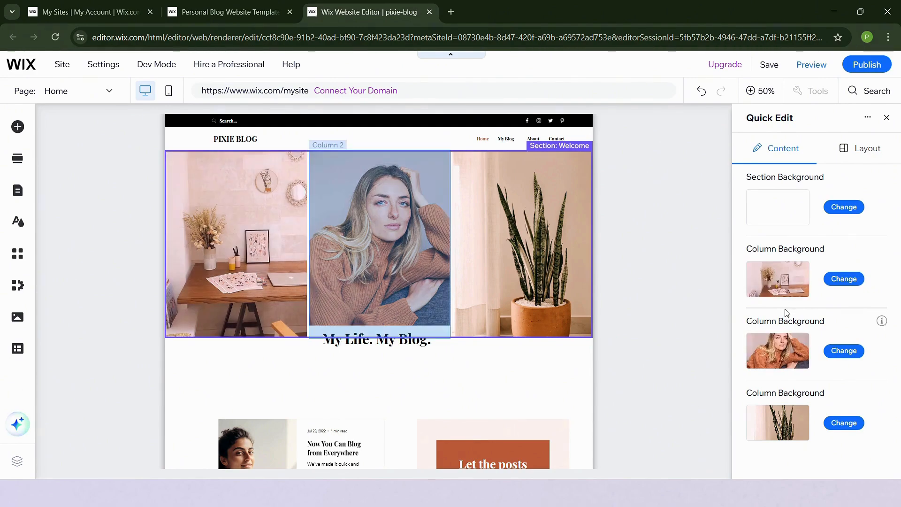
scroll(552, 244, "down", 15)
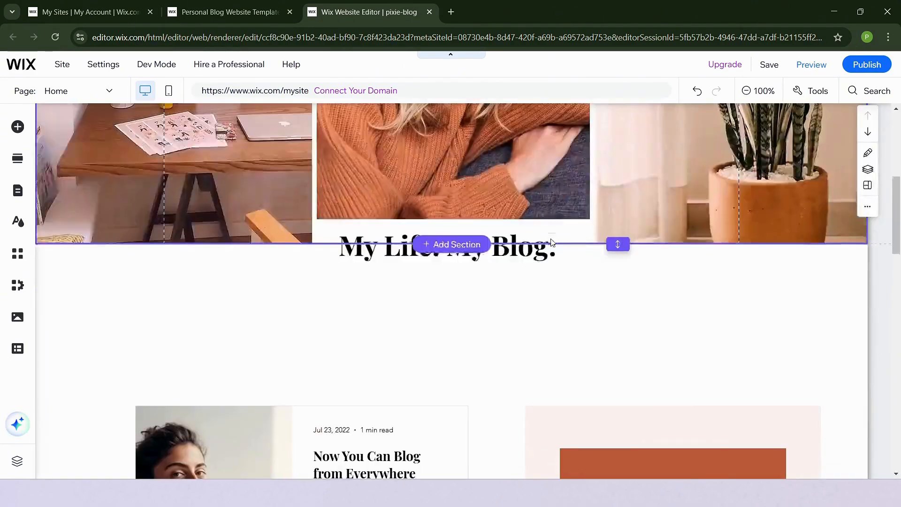
scroll(552, 243, "up", 15)
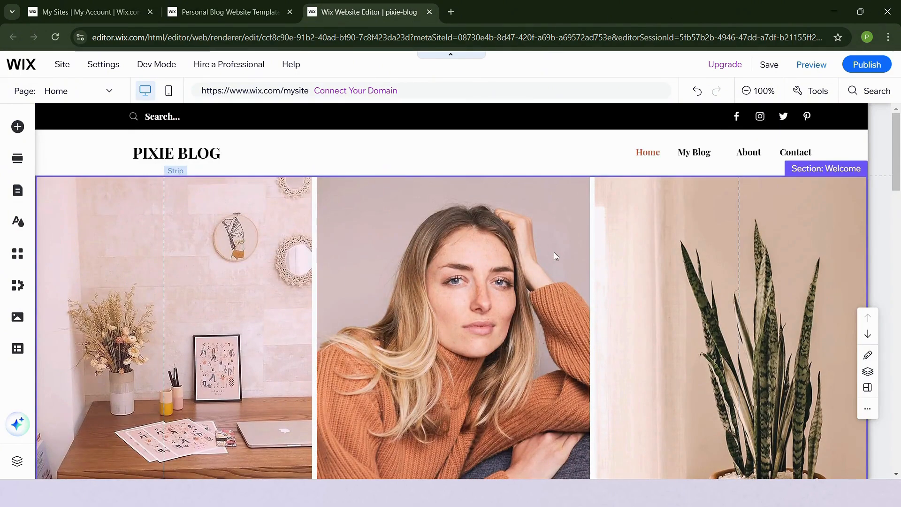
- Look over the elements available to add, including the payment elements, and examine the home page down to its footer
left_click(17, 126)
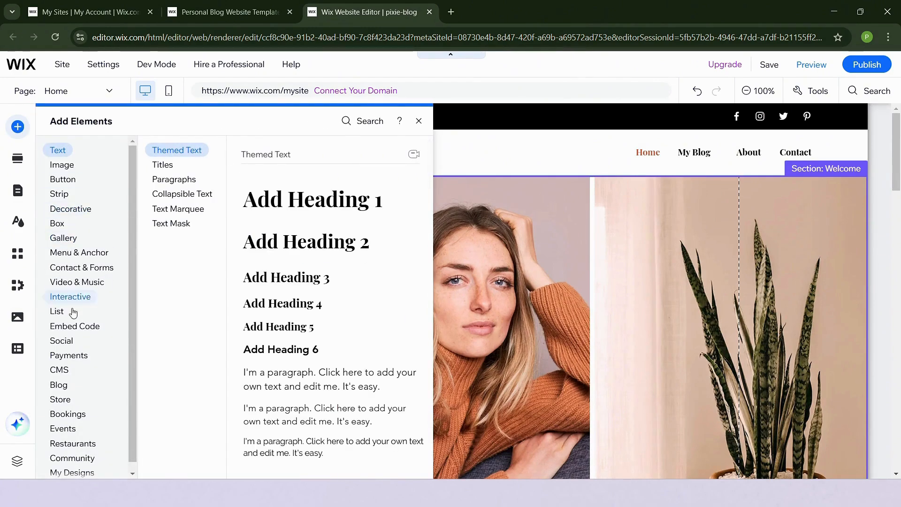
left_click(68, 355)
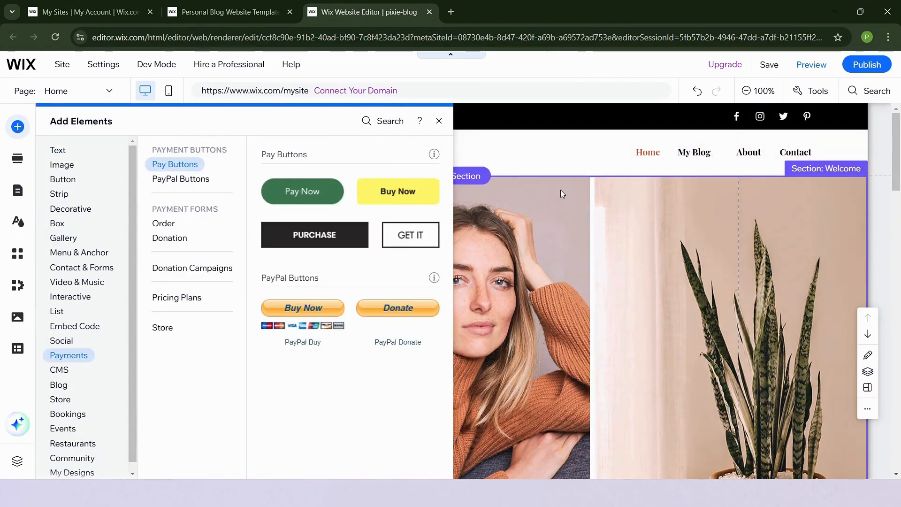
left_click(561, 190)
scroll(409, 157, "down", 20)
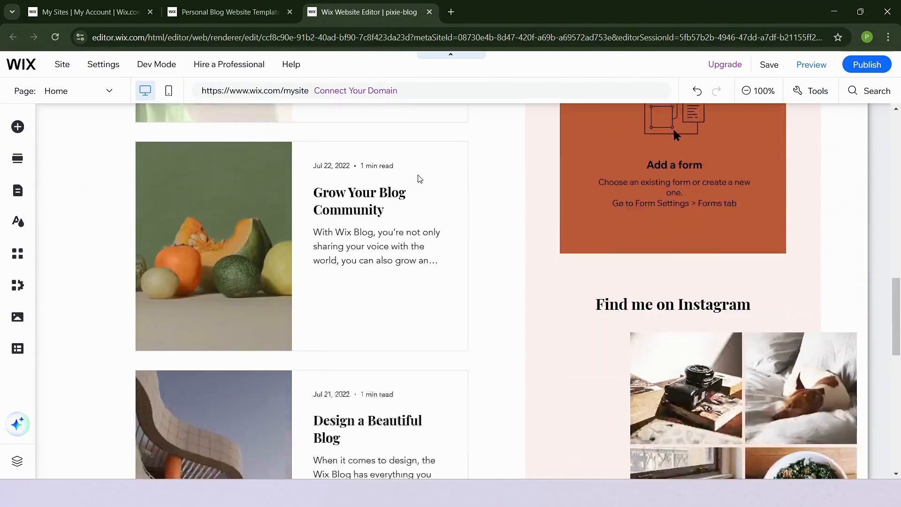
scroll(396, 226, "up", 8)
scroll(396, 226, "down", 8)
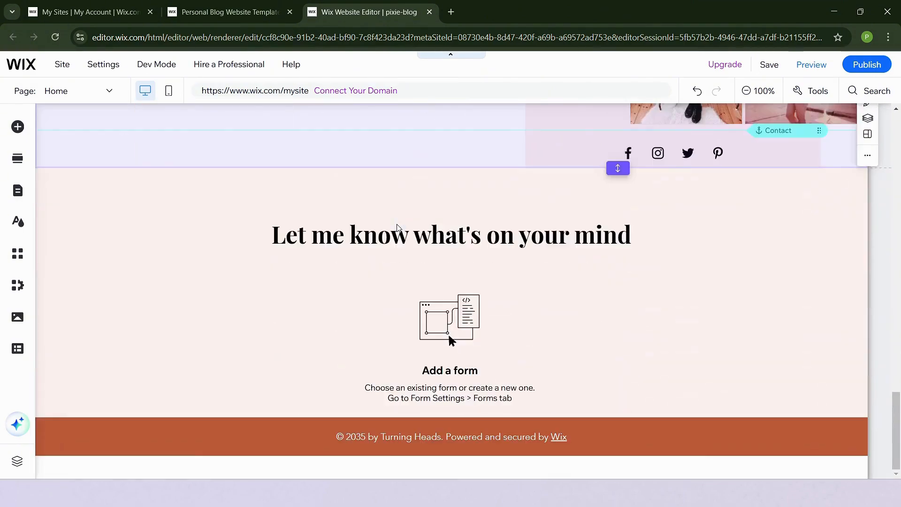
scroll(397, 226, "up", 20)
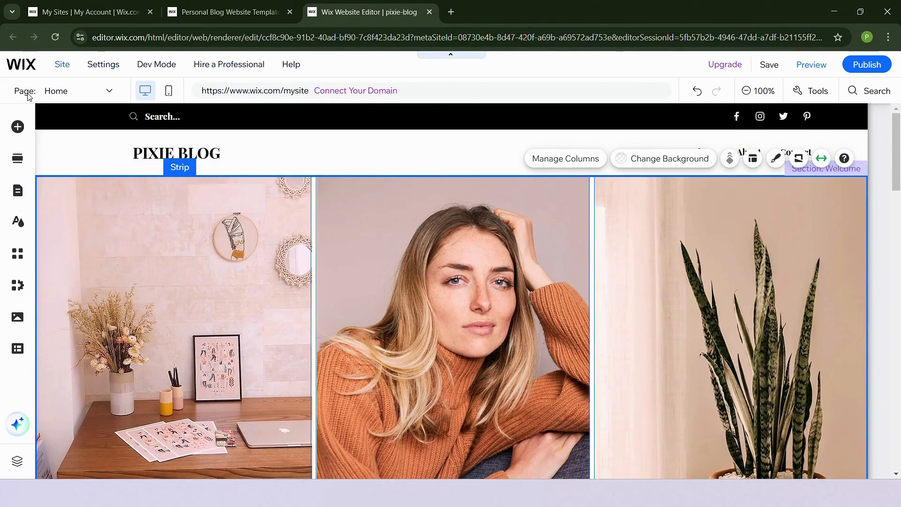
- Switch to the My Blog page listed under Blog Pages and look through its feed
left_click(117, 96)
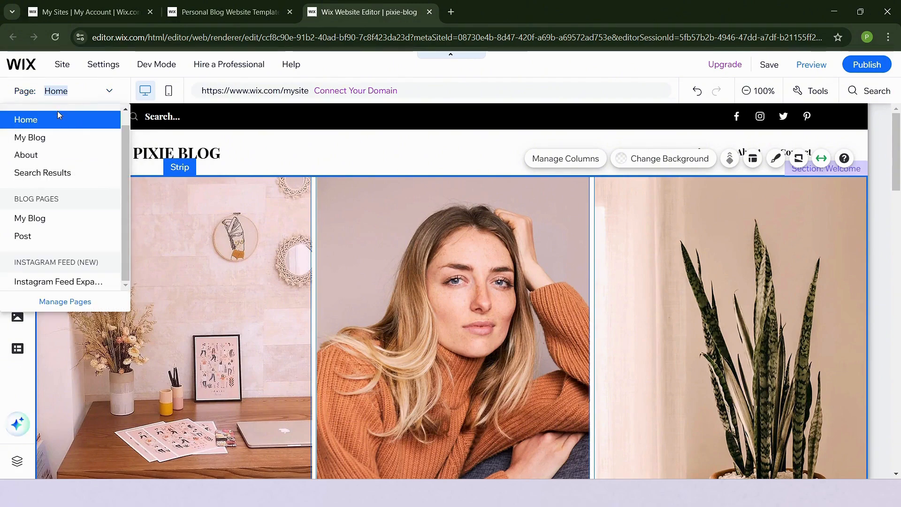
scroll(57, 111, "up", 1)
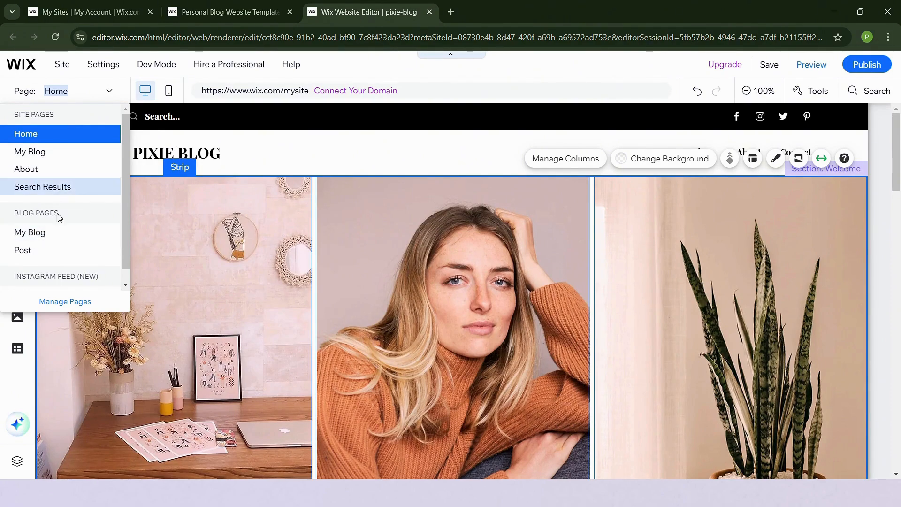
left_click(53, 233)
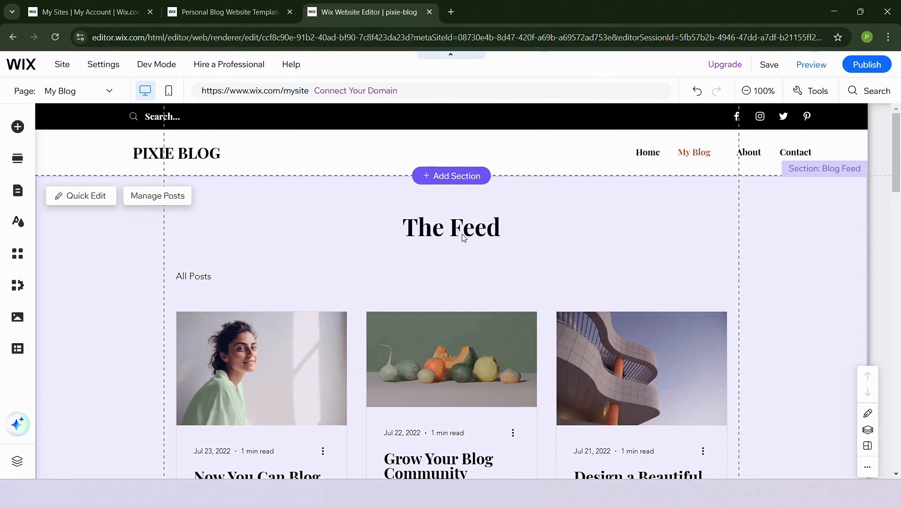
scroll(463, 234, "down", 6)
scroll(465, 235, "up", 4)
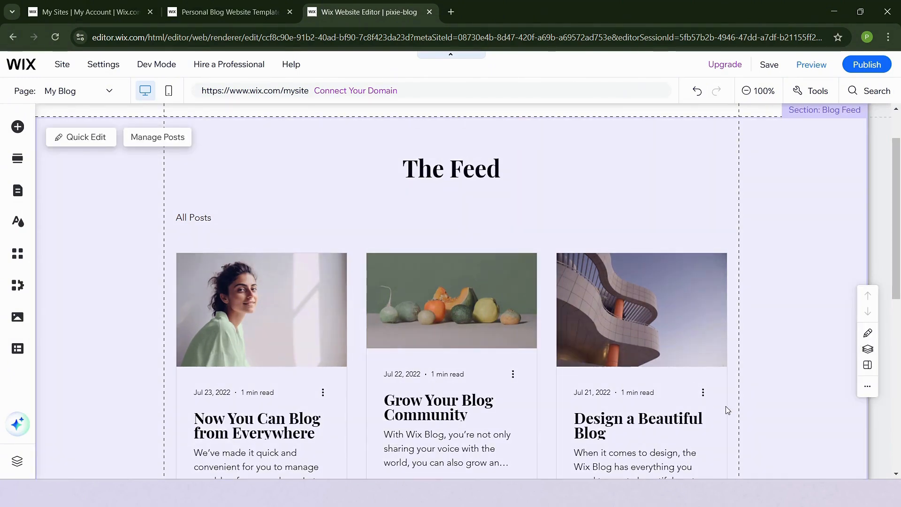
- Open post management for the blog feed on the My Blog page and start creating a new post
left_click(359, 275)
left_click(393, 228)
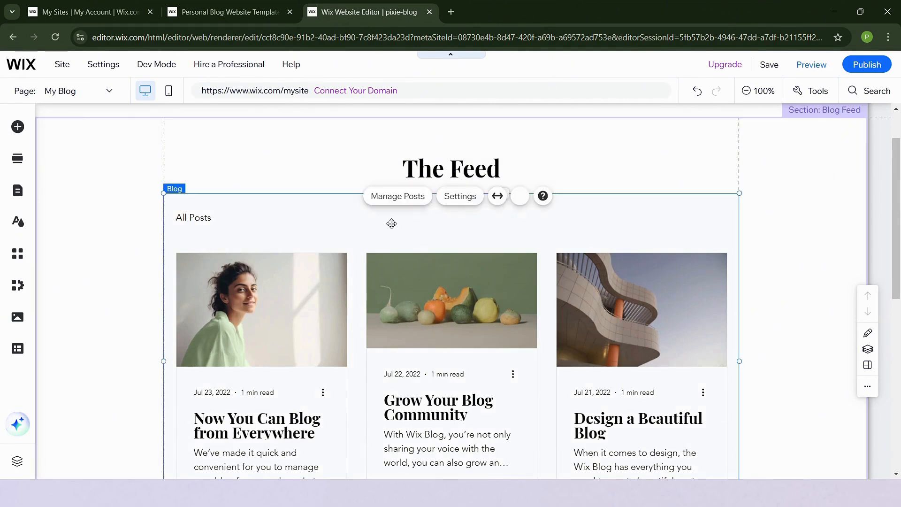
left_click(401, 193)
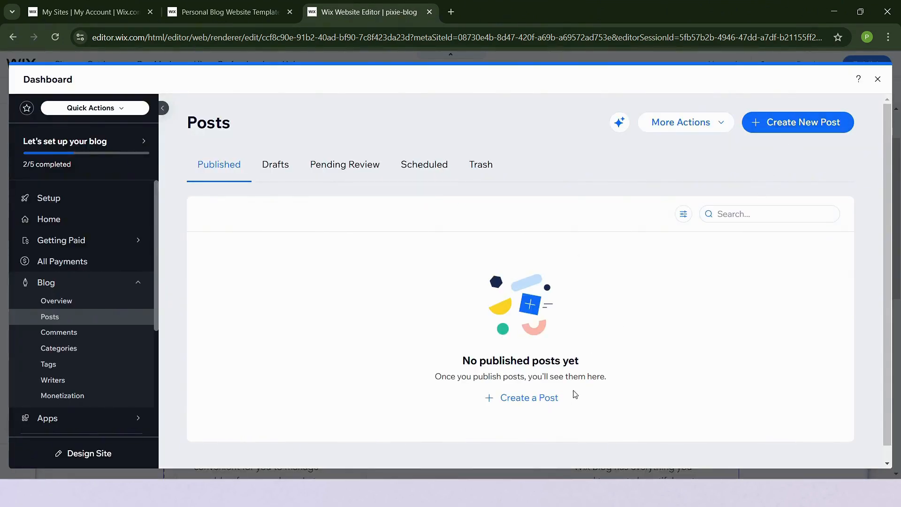
left_click(528, 406)
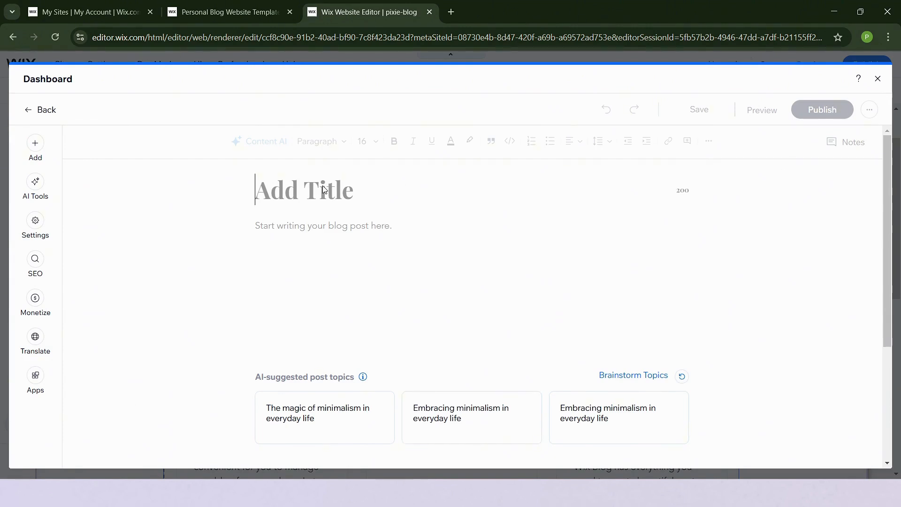
- Title the post "Travel Tips for Solo Adventurers: Explore the World with Confidence" and paste in the article text as its body
type("Travel Tips for Solo Adventurers: Explore the World with Confidence")
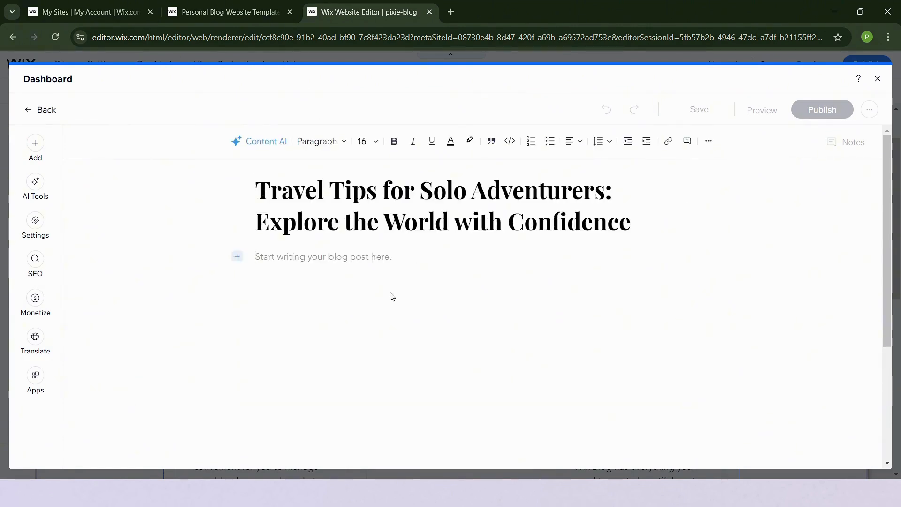
key("ctrl+v")
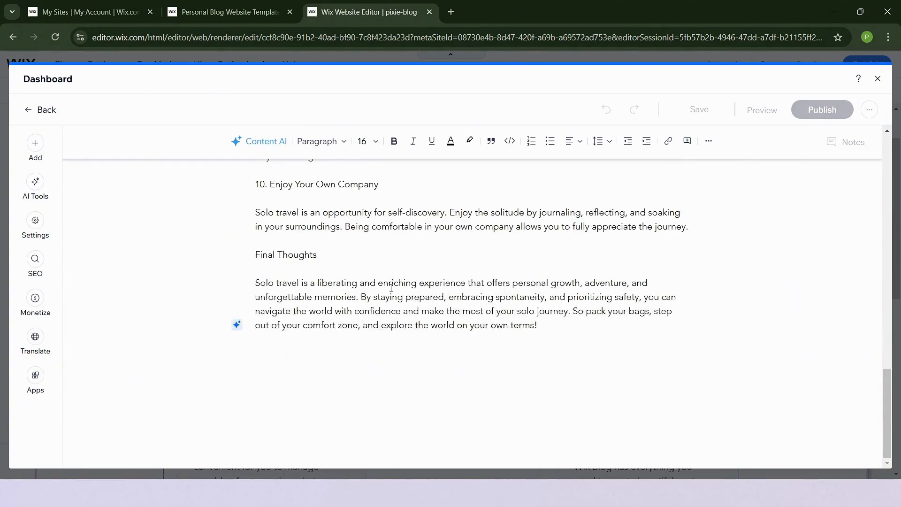
scroll(390, 287, "up", 20)
scroll(391, 287, "down", 20)
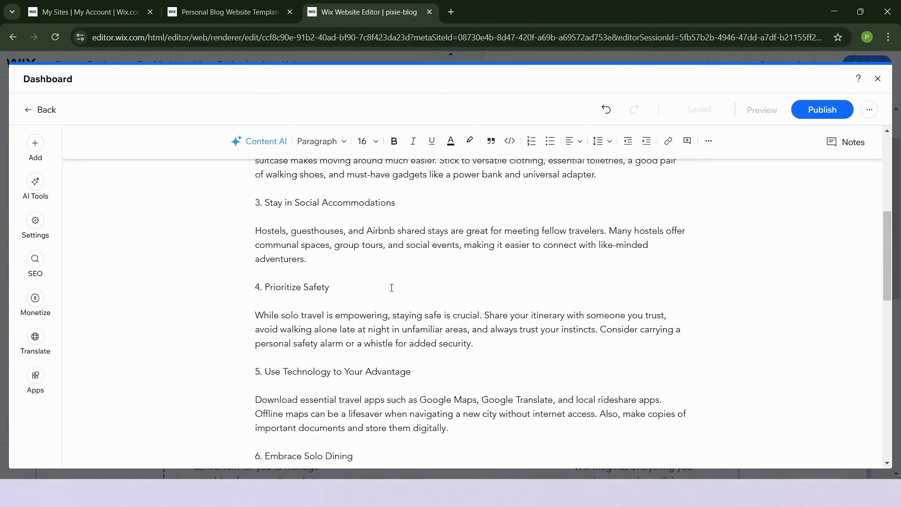
scroll(392, 287, "up", 20)
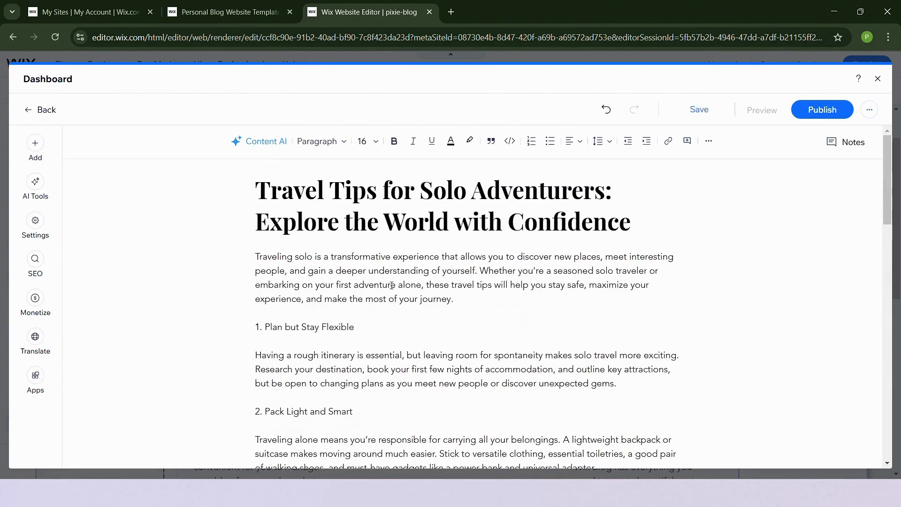
- Try out a divider at the end of the post and delete it again
left_click(35, 144)
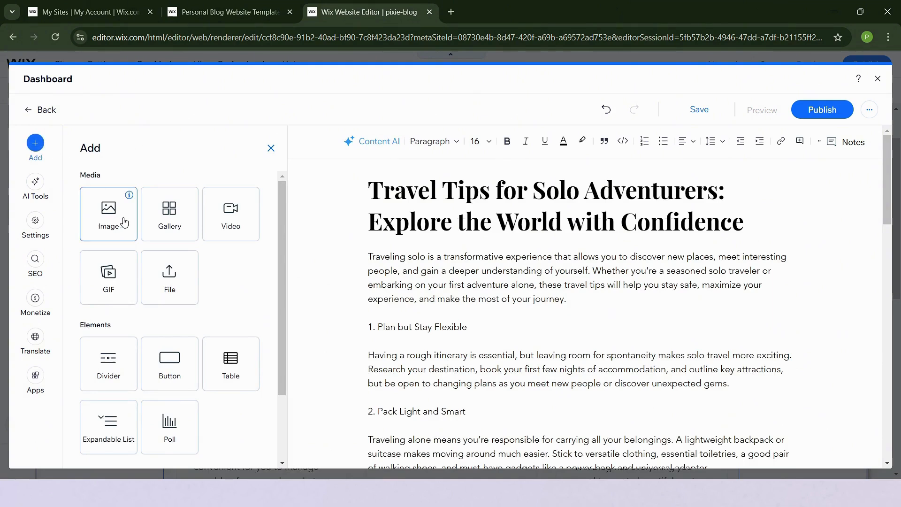
scroll(258, 225, "down", 2)
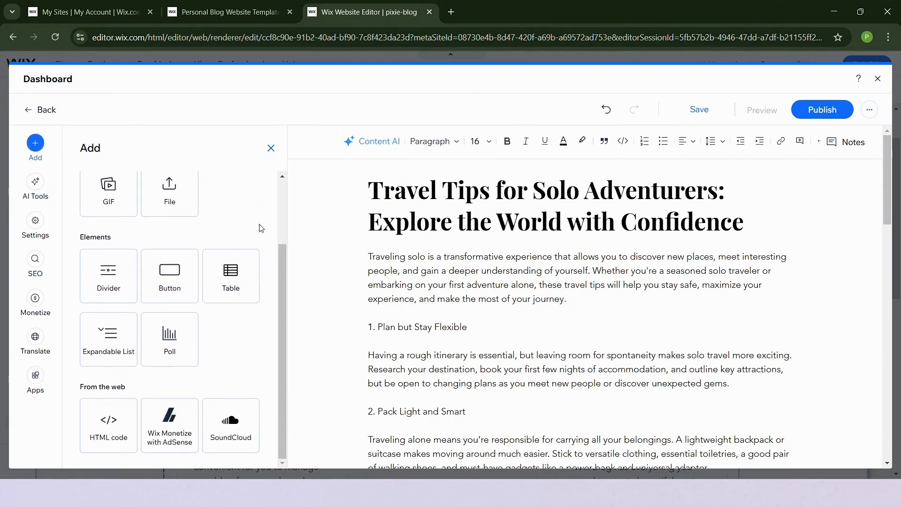
left_click(112, 278)
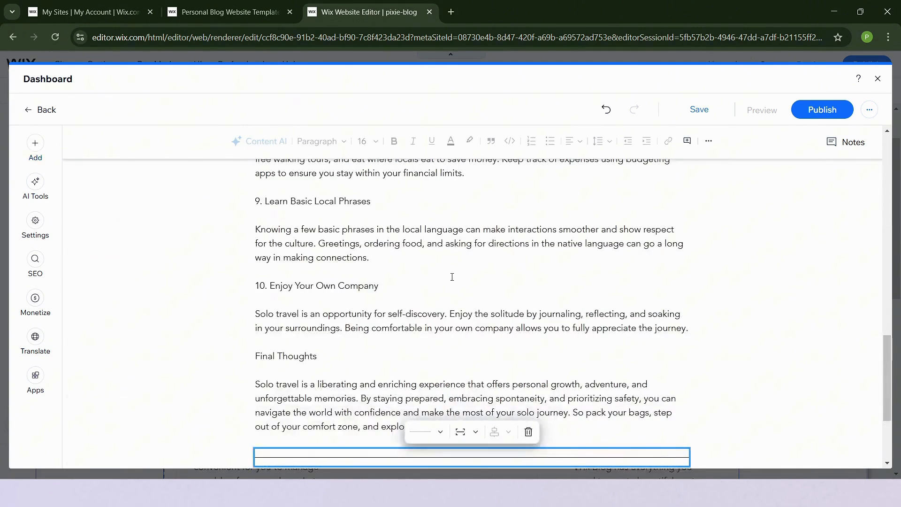
scroll(451, 328, "down", 3)
key("Delete")
- Look over the media, elements and web embeds that can be added to the post, and the AI writing tools
left_click(35, 142)
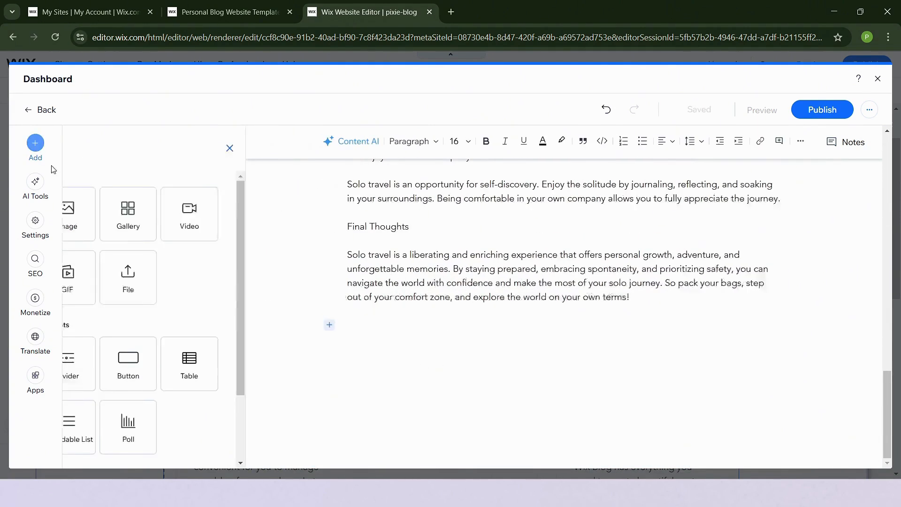
scroll(169, 282, "down", 3)
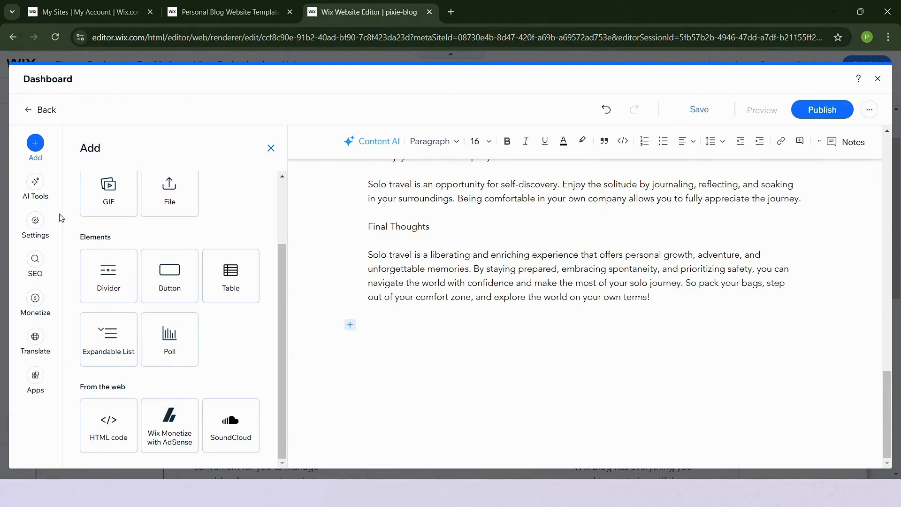
left_click(36, 183)
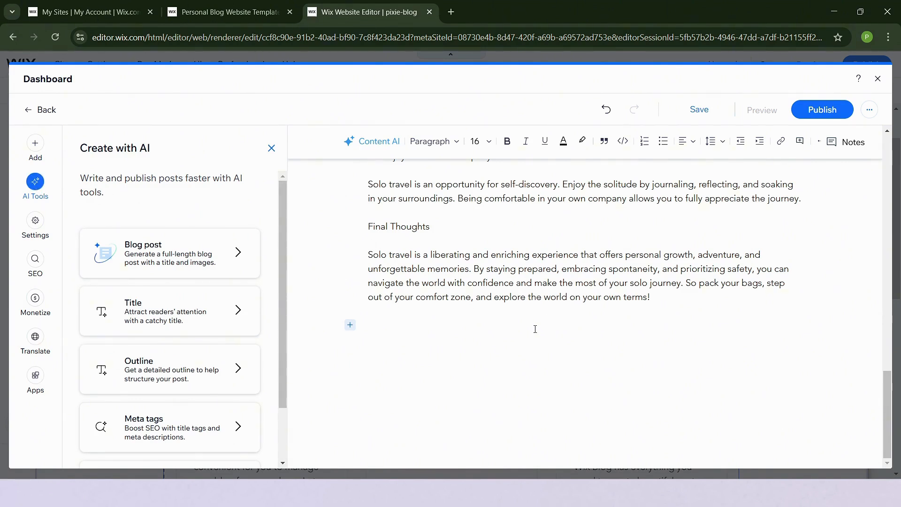
- Set the post's featured image to the "Traveling" picture, found by searching Media from Wix for "travel"
left_click(35, 222)
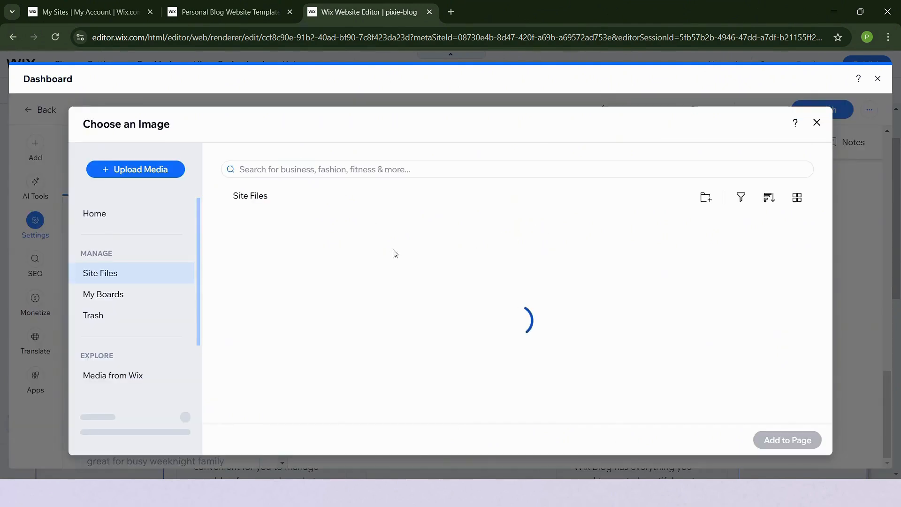
left_click(392, 165)
type("travel")
key("Return")
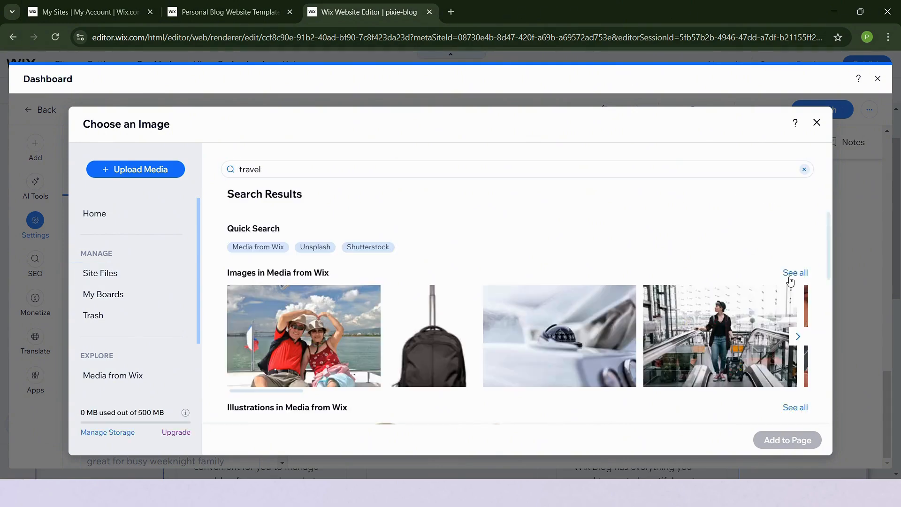
left_click(790, 273)
scroll(461, 262, "down", 2)
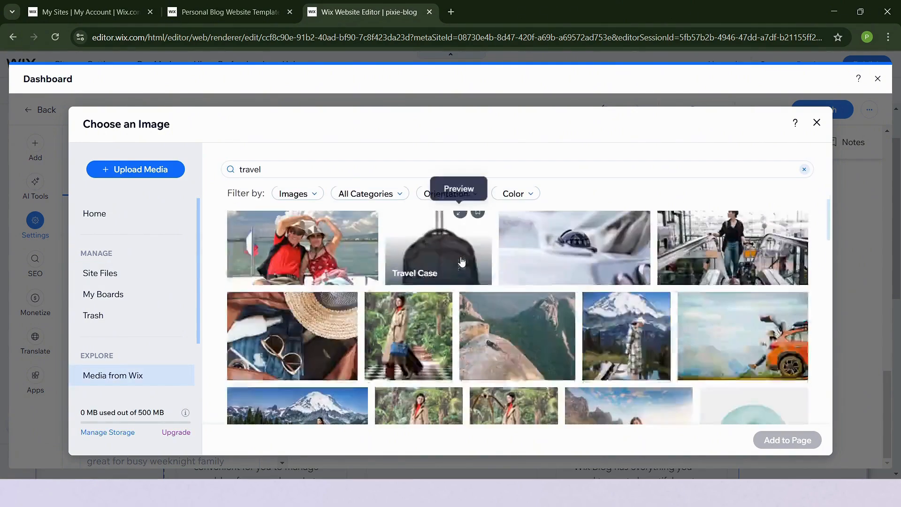
scroll(461, 261, "down", 5)
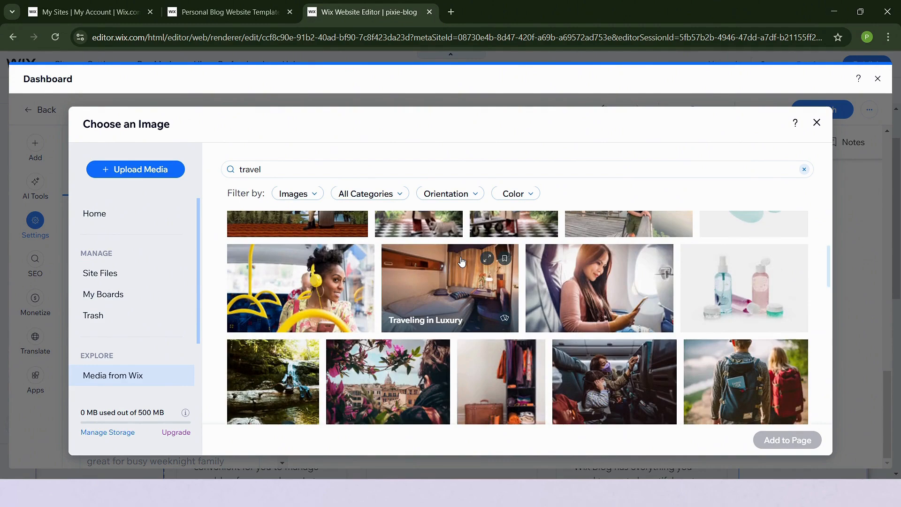
scroll(462, 261, "down", 1)
left_click(415, 293)
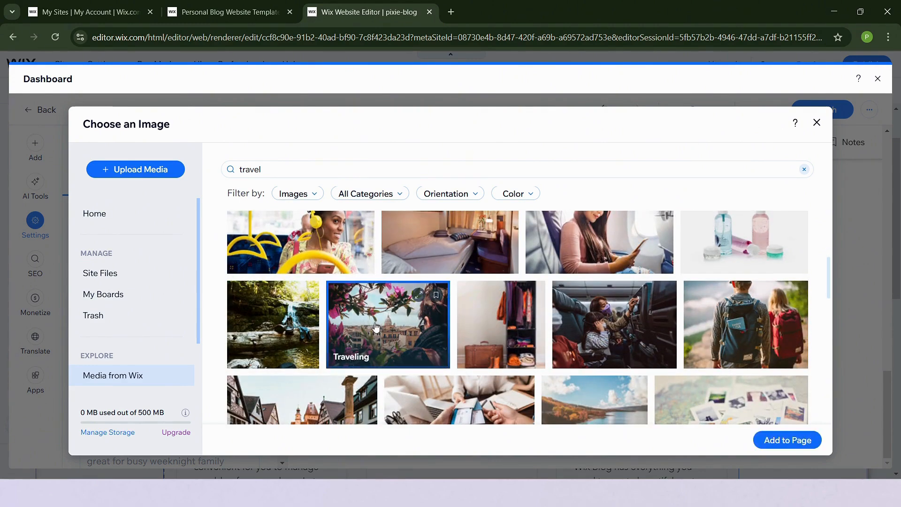
left_click(787, 440)
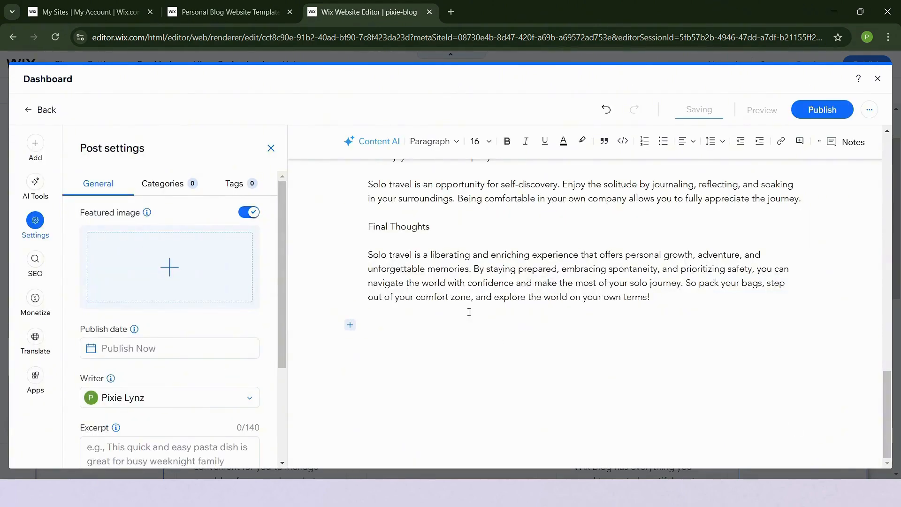
- Paste the summary beginning "The blog offers essential tips for solo travelers, covering planning, packing, safety, budgeting" as the post's excerpt
scroll(275, 260, "down", 3)
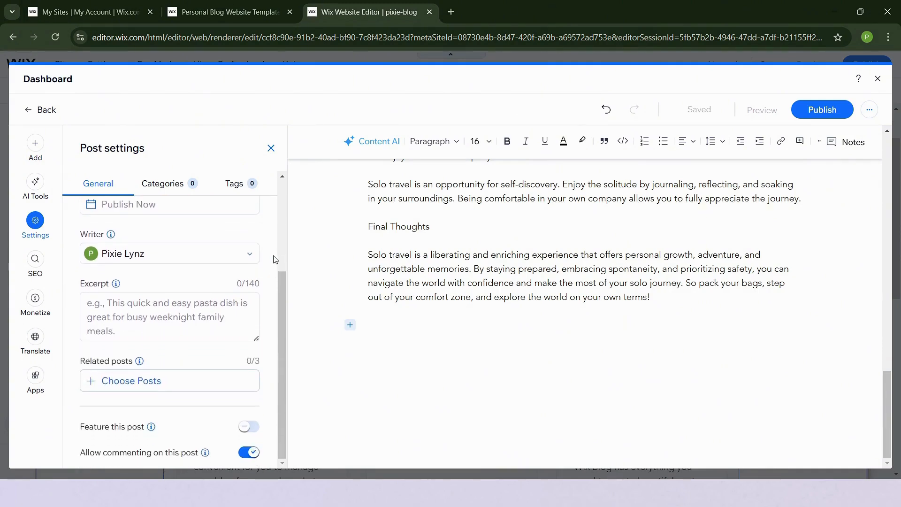
scroll(275, 260, "up", 3)
scroll(276, 259, "down", 3)
left_click(203, 313)
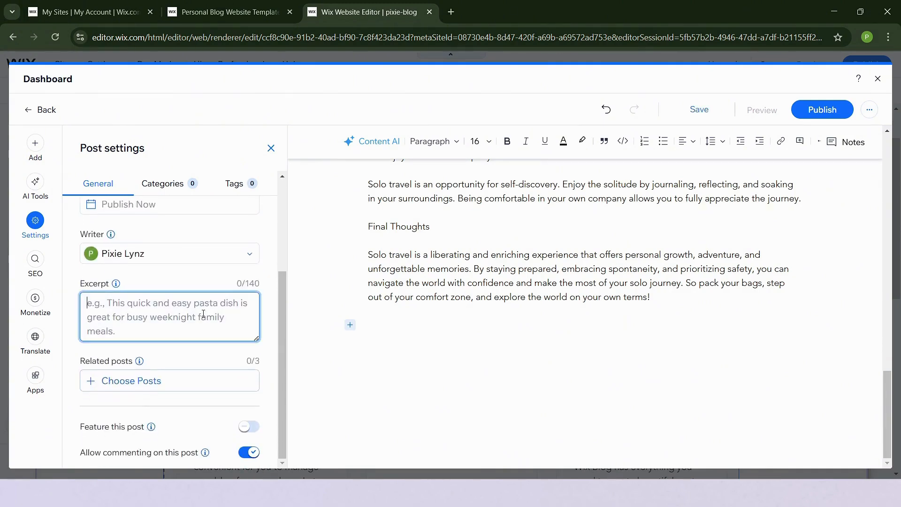
mouse_move(116, 284)
key("ctrl+v")
scroll(161, 327, "up", 5)
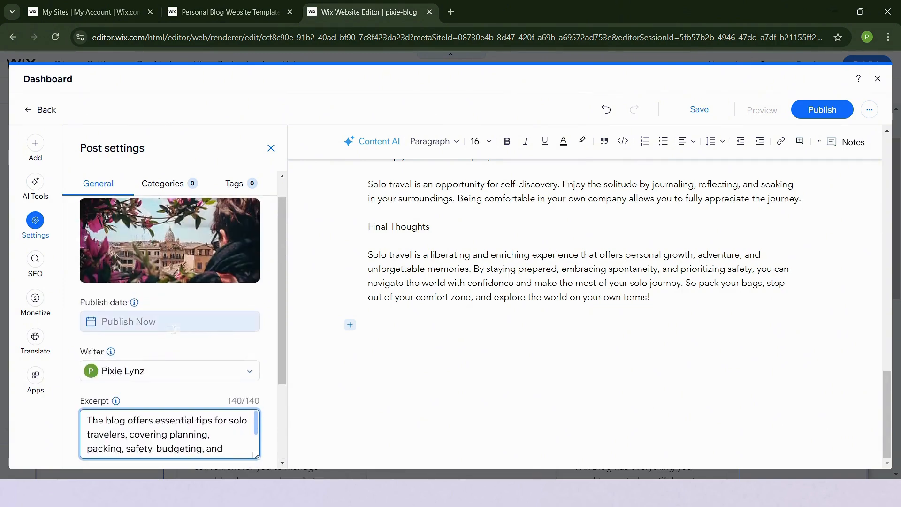
scroll(245, 385, "down", 3)
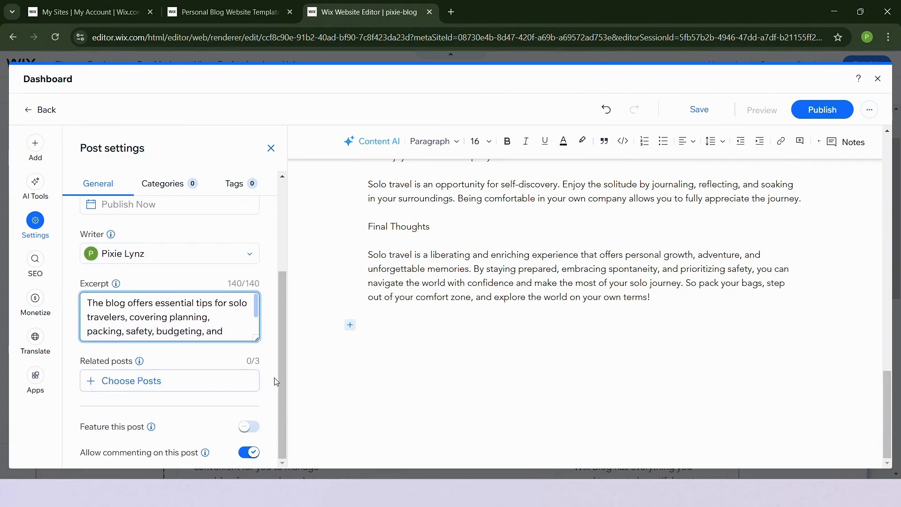
- Check the posts offered as related posts without choosing any, and turn on Feature this post
left_click(123, 388)
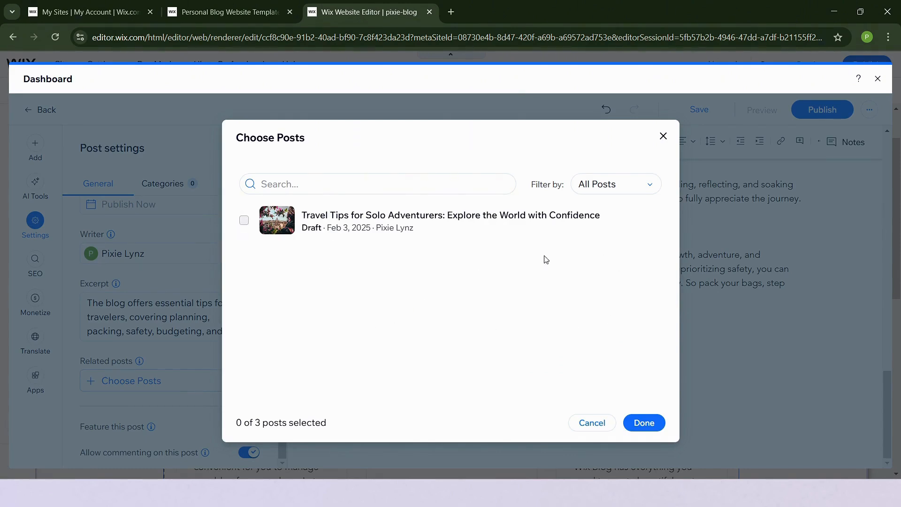
left_click(664, 136)
left_click(246, 426)
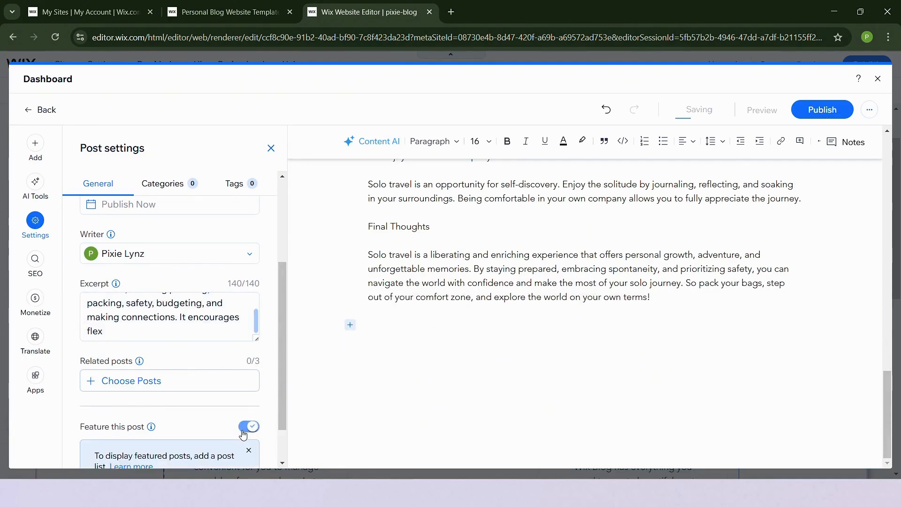
scroll(214, 381, "down", 1)
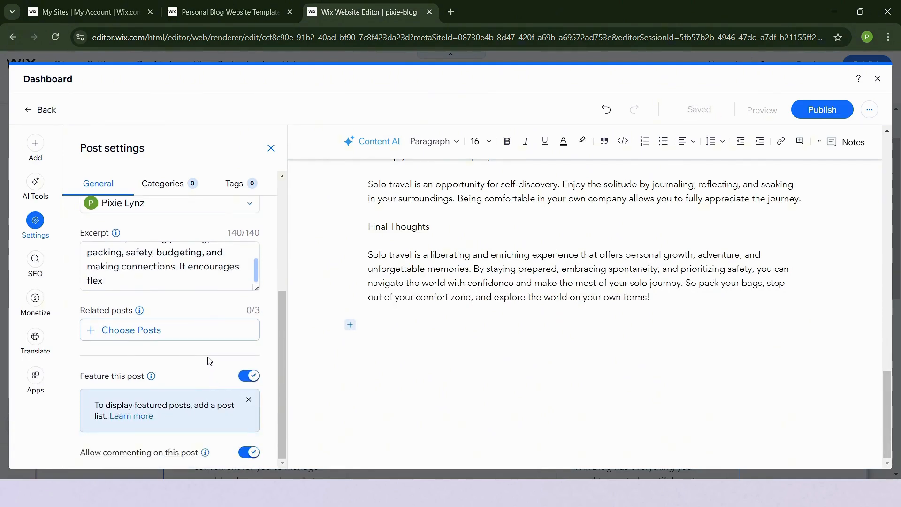
- Turn off Feature this post and leave commenting allowed on the post
scroll(208, 359, "up", 1)
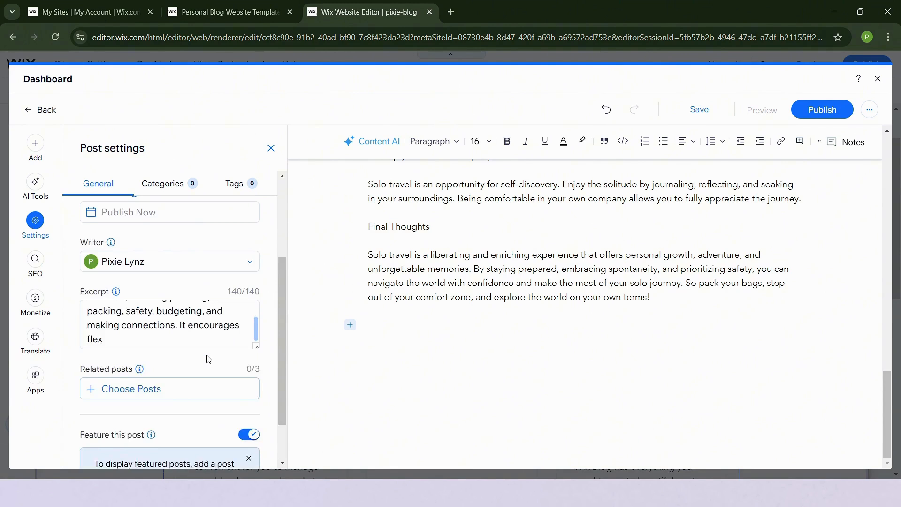
scroll(209, 359, "down", 1)
left_click(249, 375)
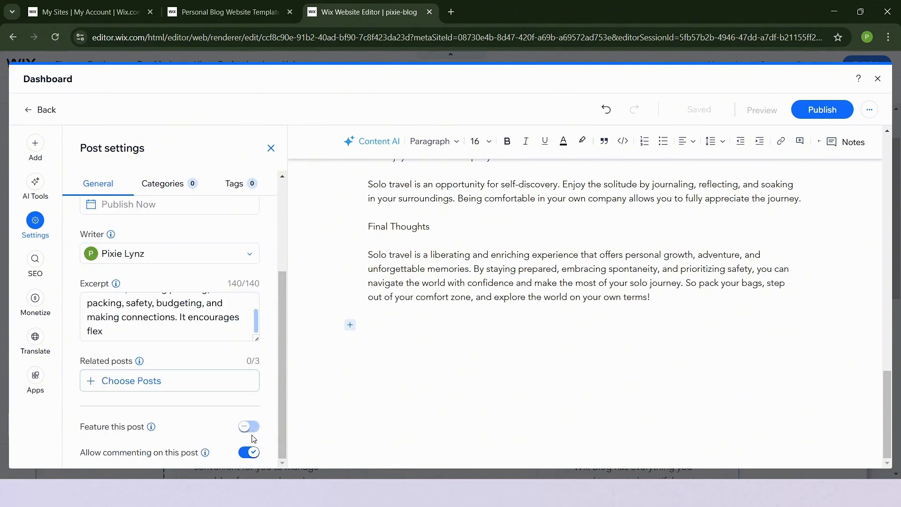
left_click(250, 454)
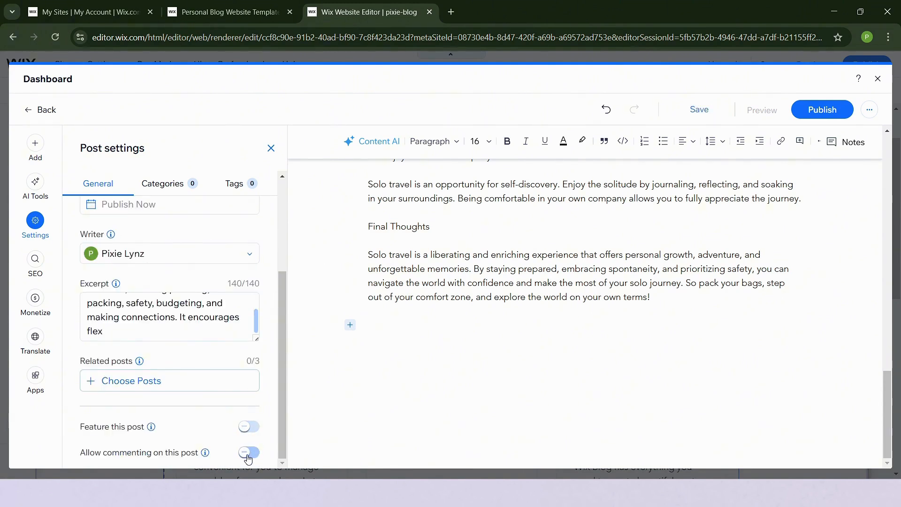
left_click(248, 455)
- Look over the post's SEO assistant tasks and the monetization, translation and recommended app options
left_click(32, 257)
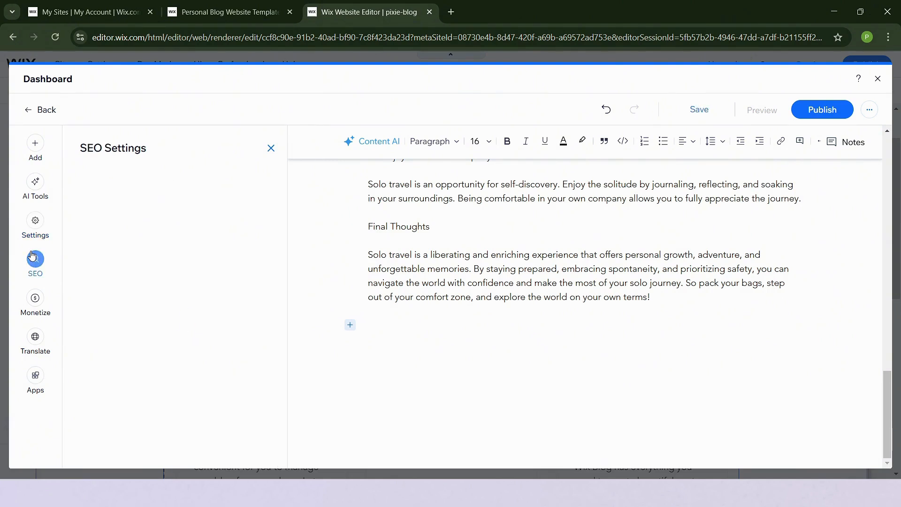
scroll(143, 313, "down", 1)
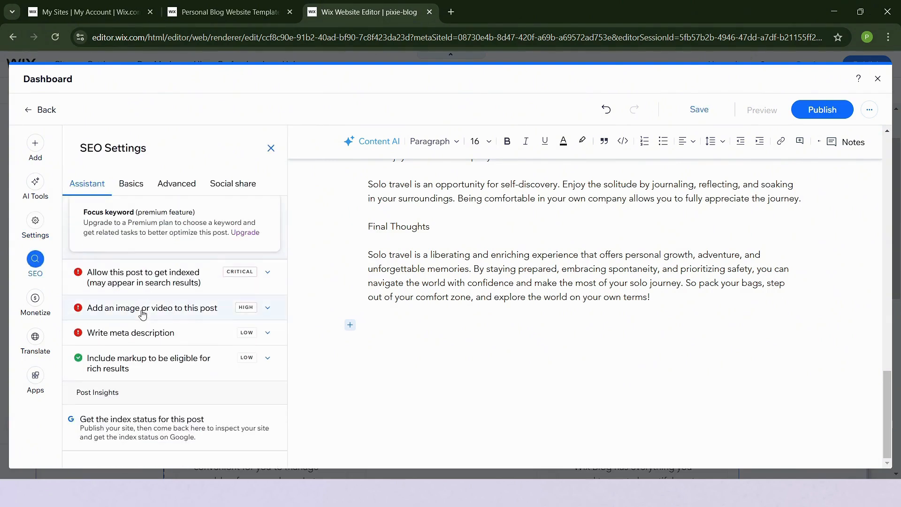
left_click(36, 301)
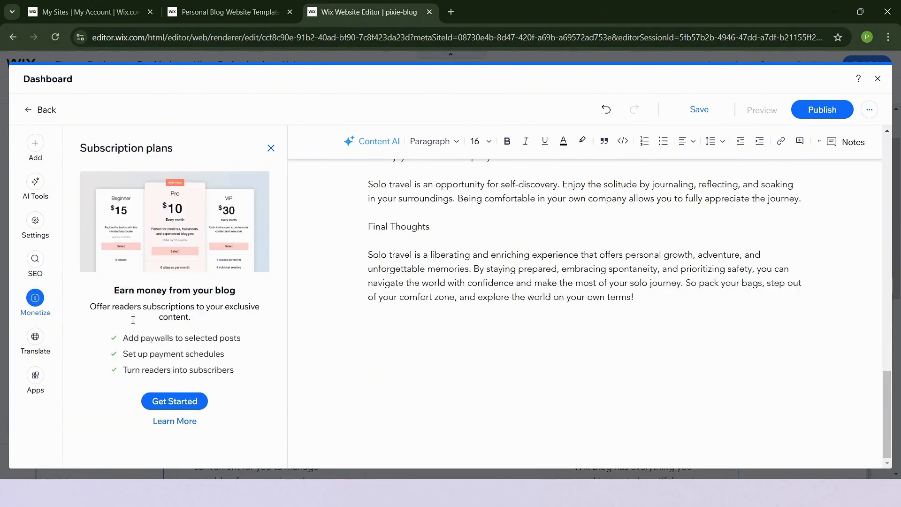
left_click(34, 347)
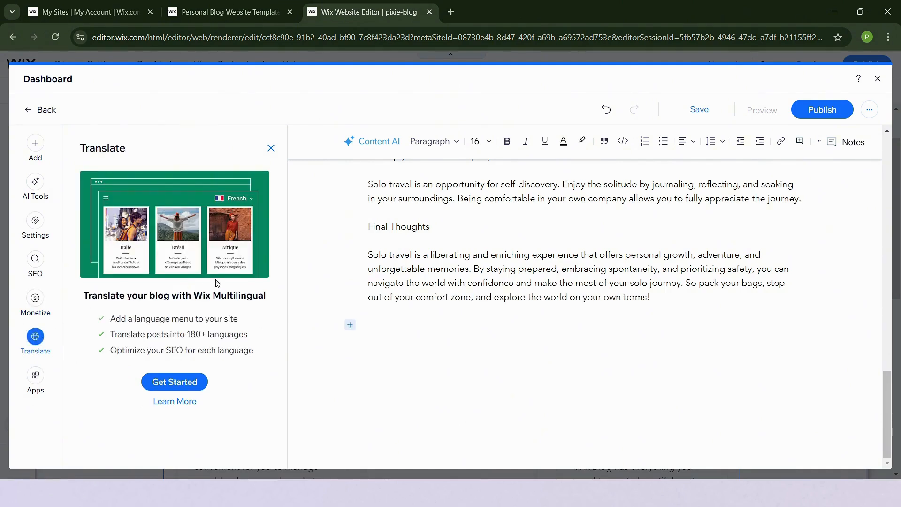
left_click(35, 378)
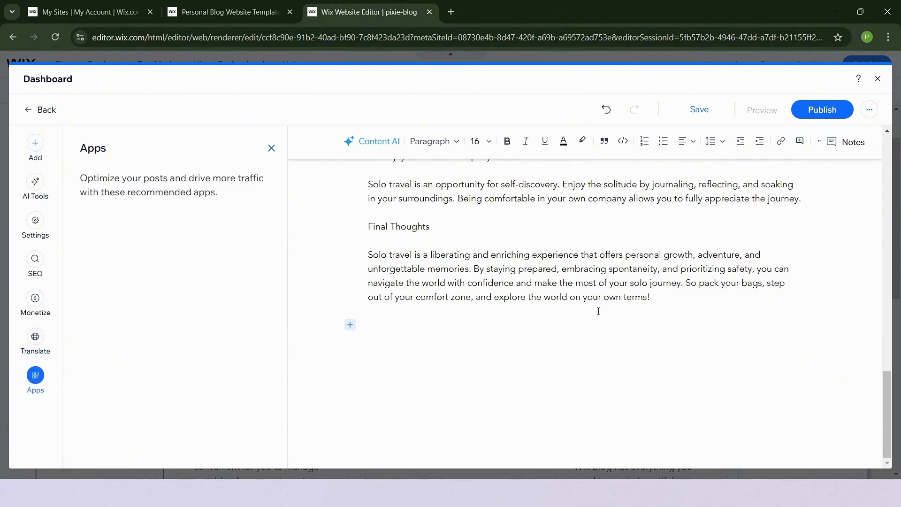
- Publish the post and close the dashboard to return to the site editor
scroll(598, 314, "up", 12)
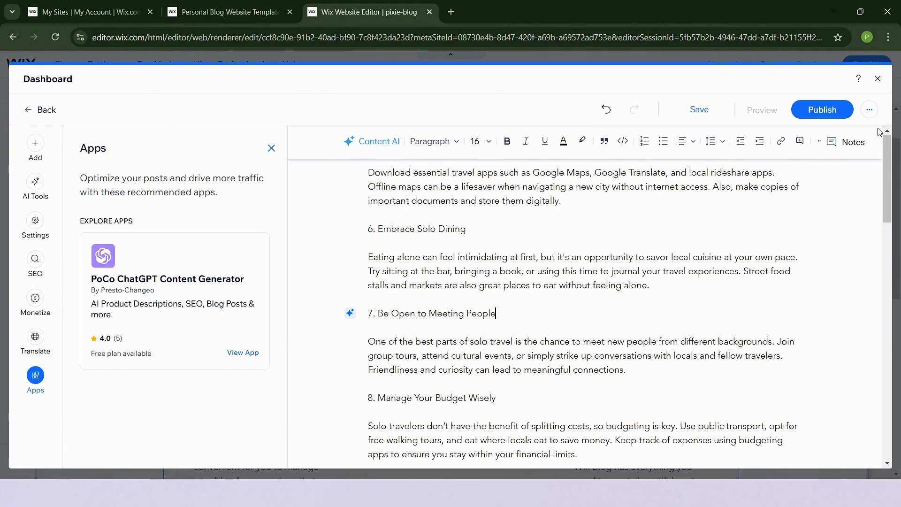
left_click(820, 113)
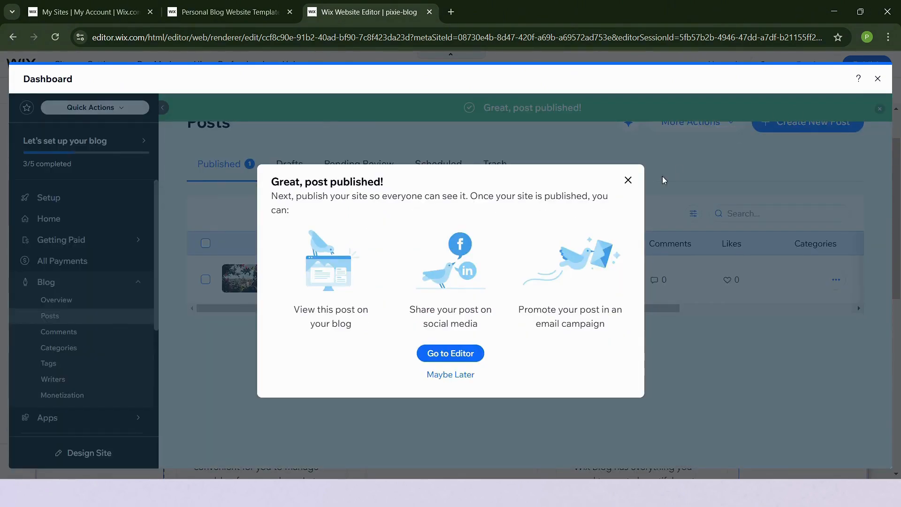
left_click(628, 180)
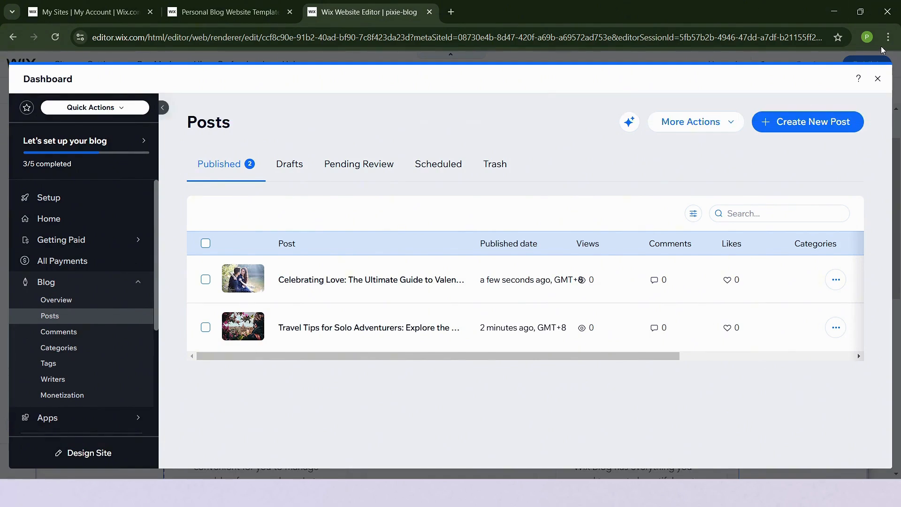
left_click(877, 81)
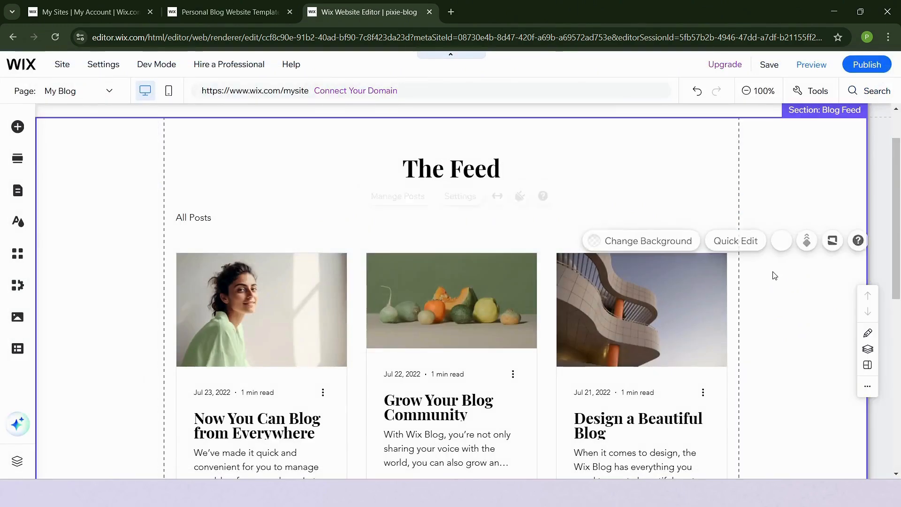
- Show the view counter and like counter on the blog feed, keeping the publish date and reading time displayed
scroll(775, 276, "down", 3)
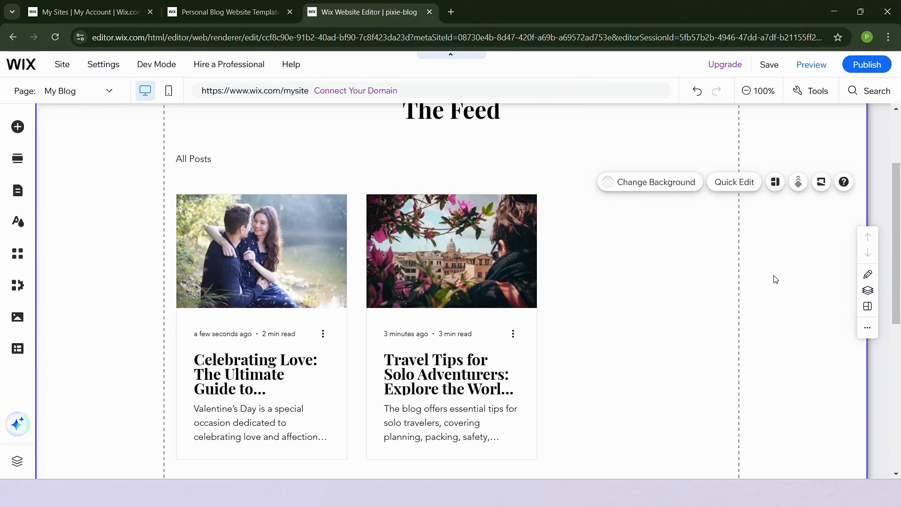
left_click(589, 249)
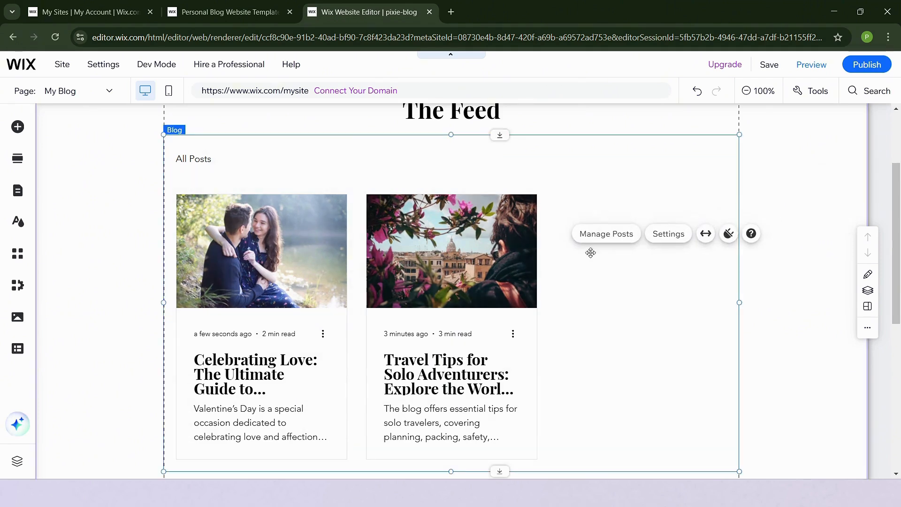
left_click(669, 234)
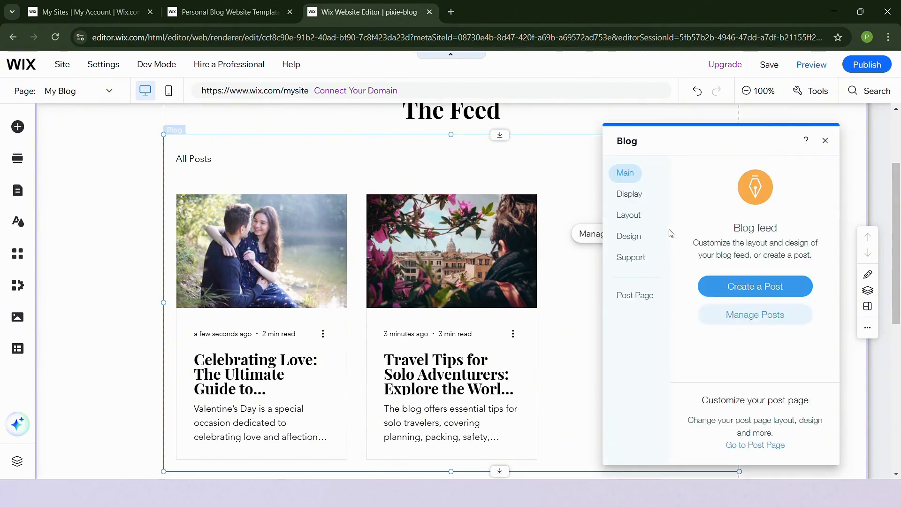
left_click(629, 201)
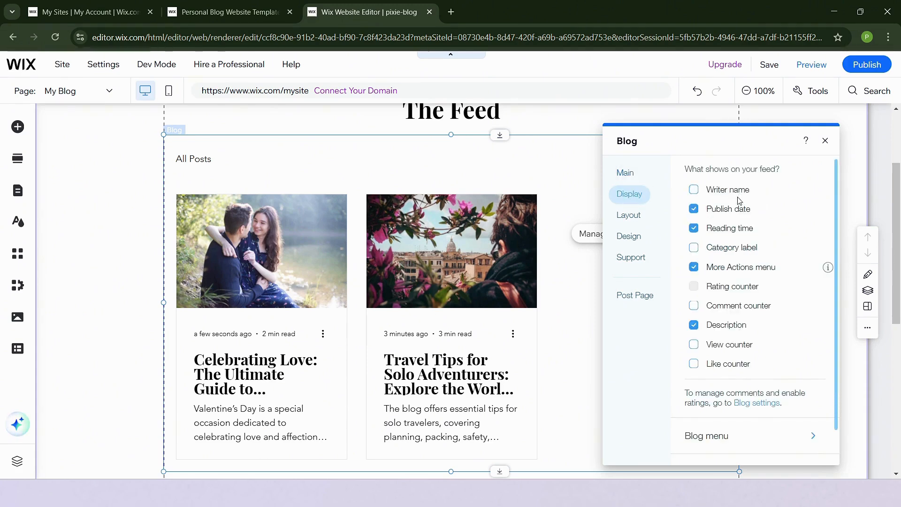
left_click(726, 212)
left_click(727, 234)
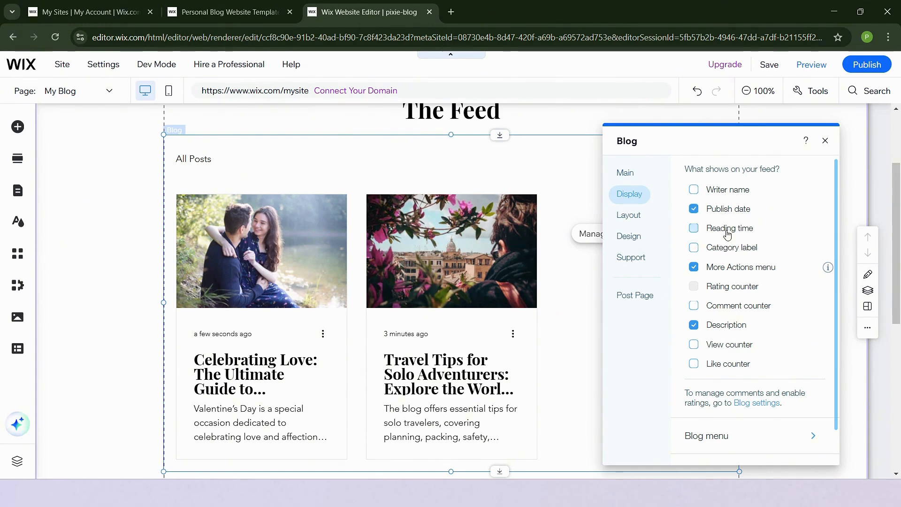
left_click(727, 234)
left_click(727, 348)
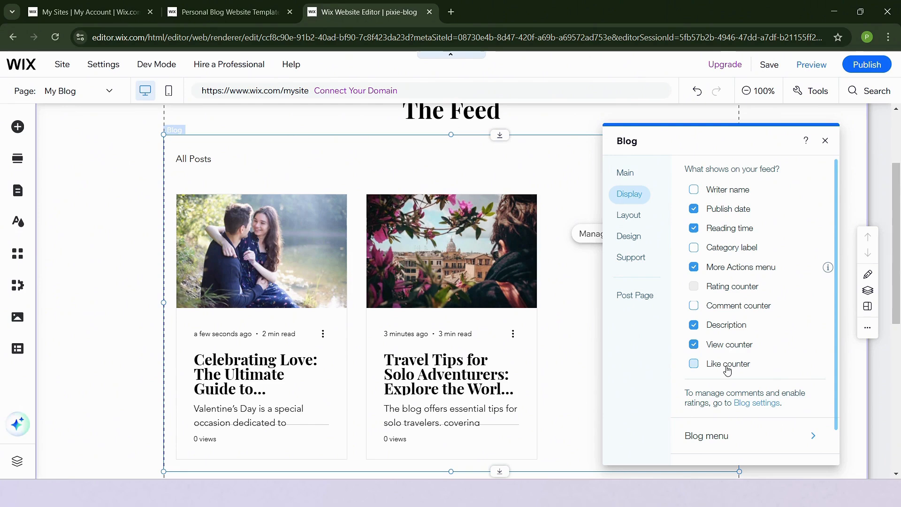
left_click(727, 368)
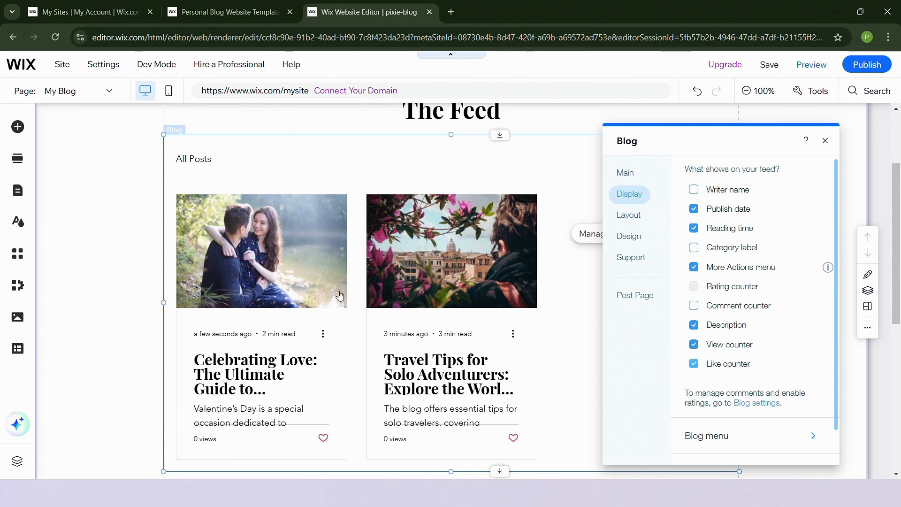
- Try the Side by side, Editorial and Tiled layouts for the All Posts feed, and set it to Magazine
left_click(634, 222)
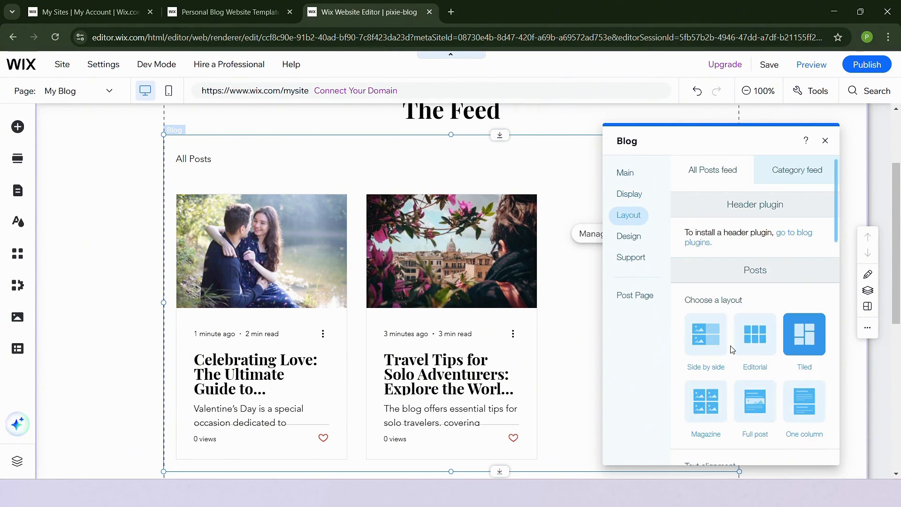
left_click(706, 348)
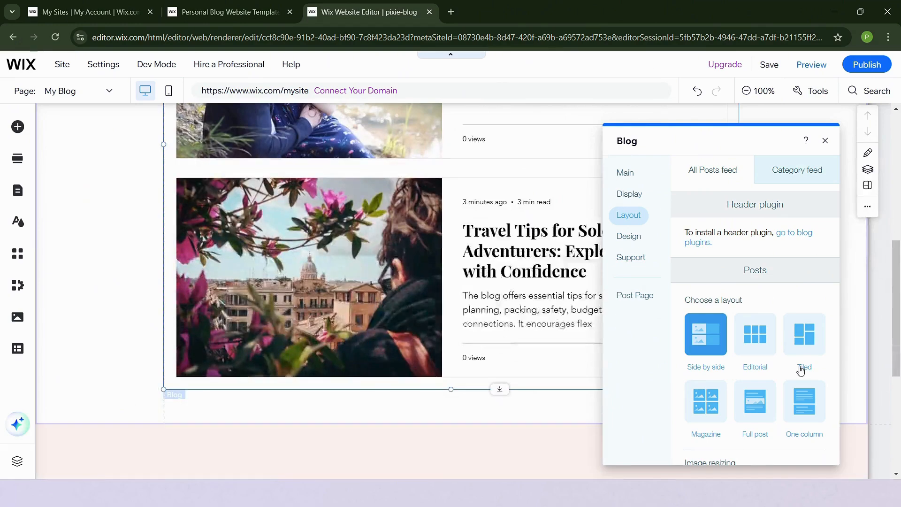
left_click(755, 334)
left_click(808, 331)
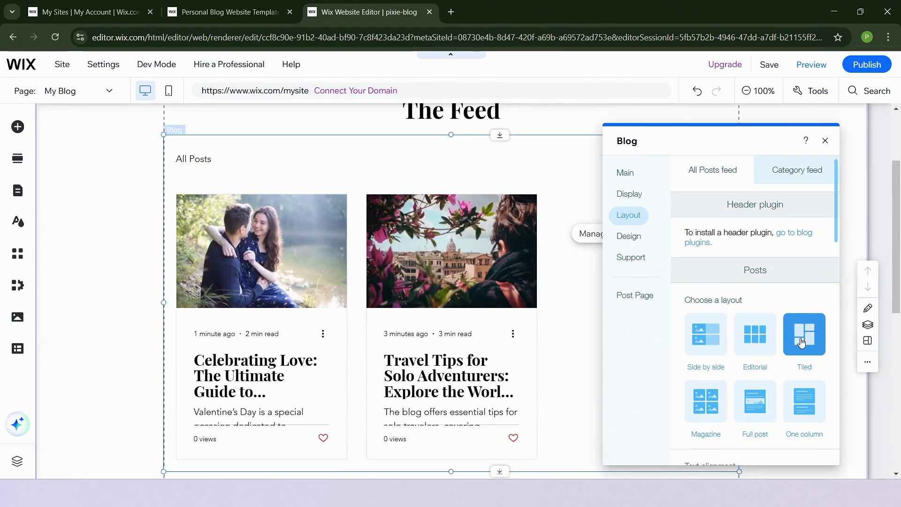
left_click(709, 395)
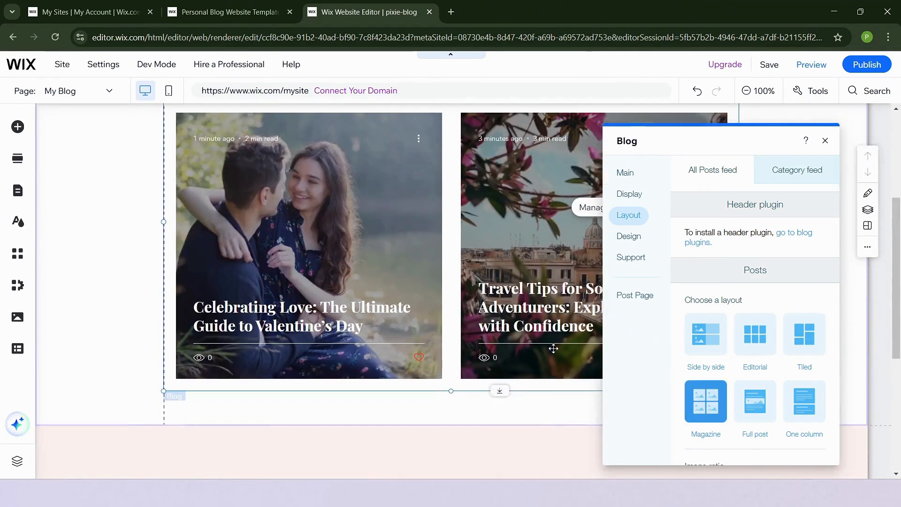
left_click(770, 414)
- Review the blog menu's navigation design settings, including the font color for clicked and hover, without changing them
left_click(627, 242)
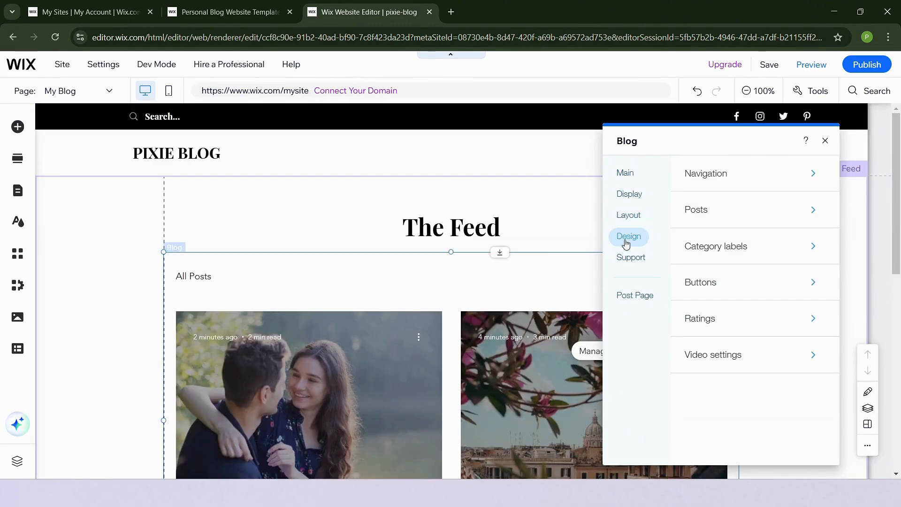
left_click(722, 177)
left_click(816, 277)
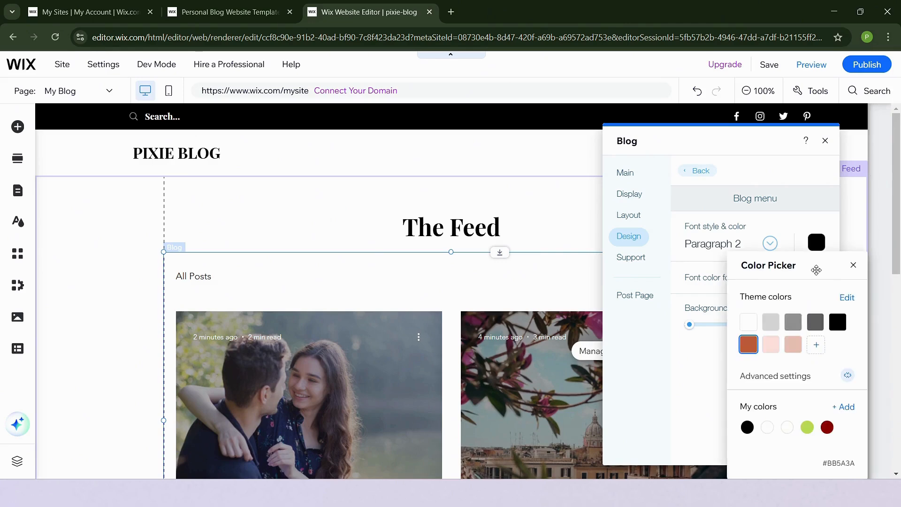
left_click(853, 265)
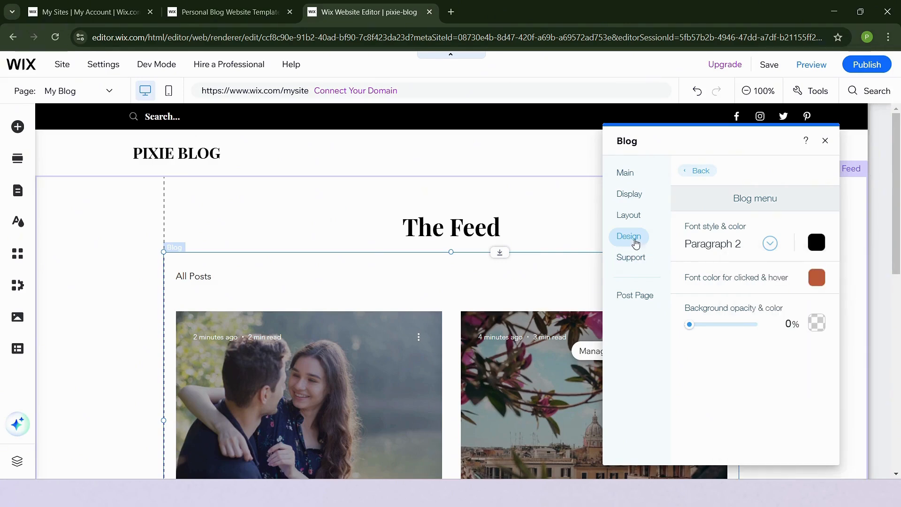
left_click(695, 170)
- Look over the posts design settings for the All Posts and Category feeds, including the overlay color choices
left_click(708, 213)
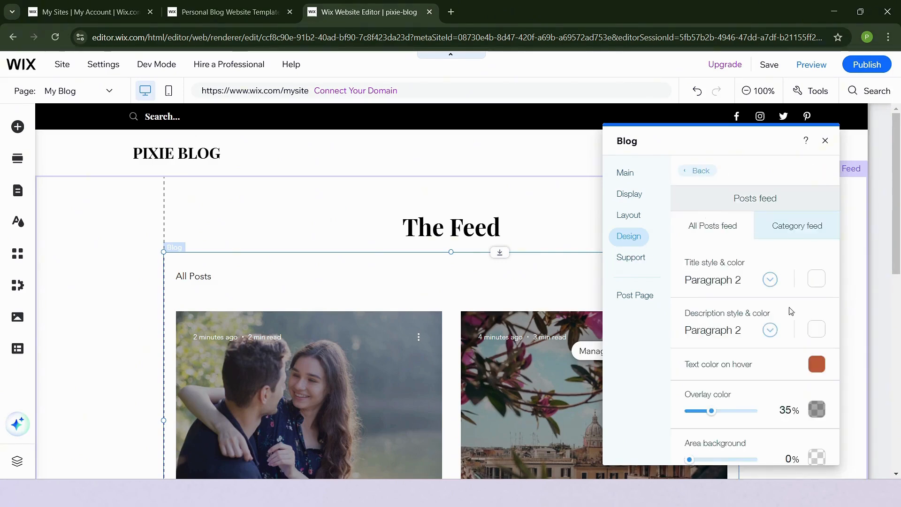
scroll(818, 356, "down", 1)
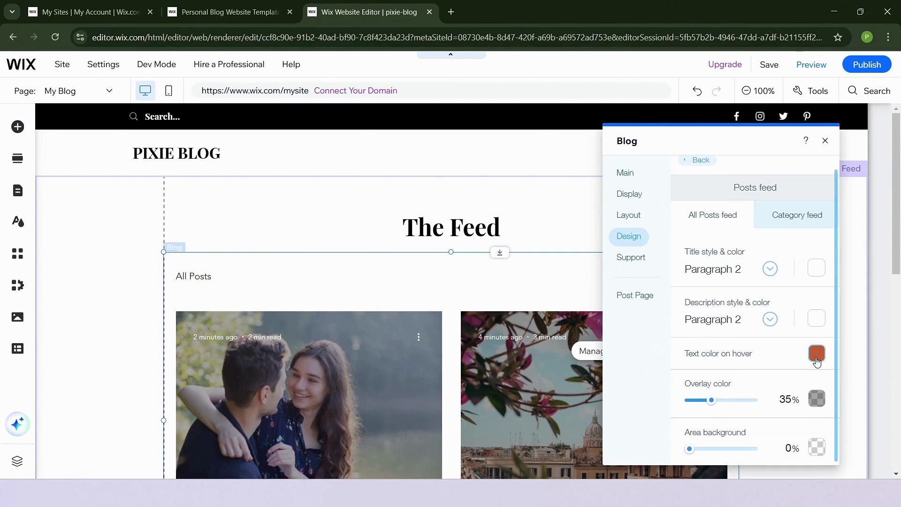
left_click(819, 399)
left_click(853, 265)
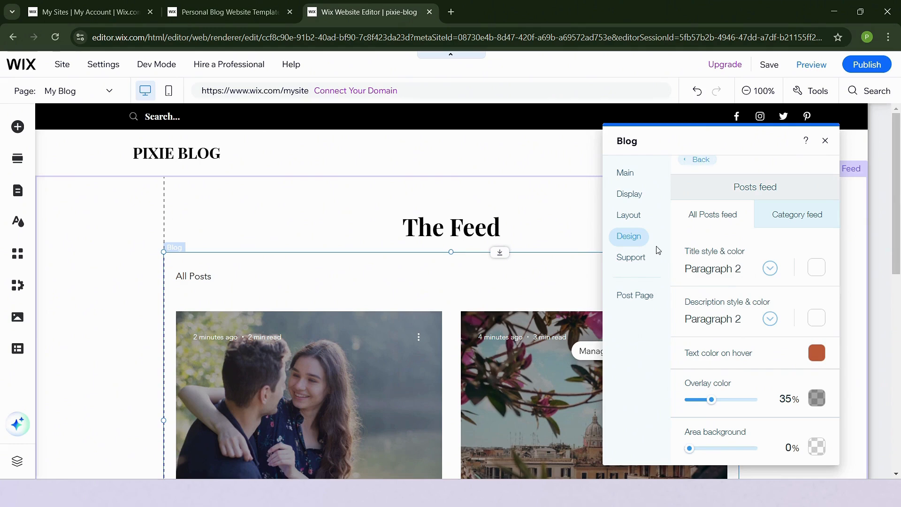
left_click(819, 221)
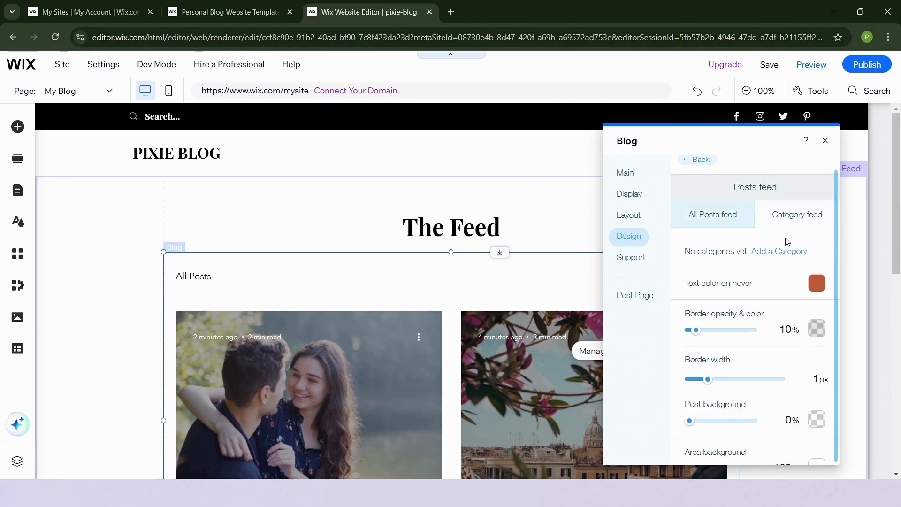
scroll(786, 242, "up", 1)
- Review the feed's display options and the layout settings for the Category and All Posts feeds
left_click(628, 215)
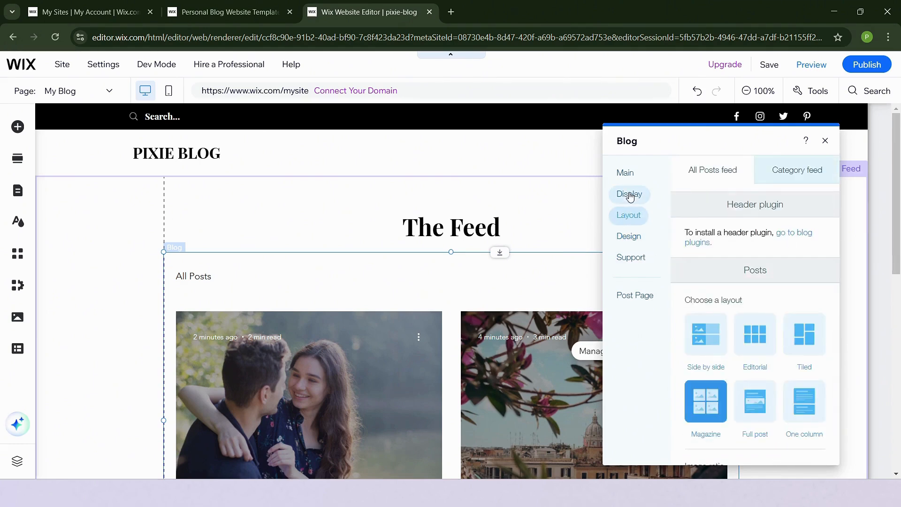
left_click(628, 194)
left_click(629, 216)
left_click(808, 171)
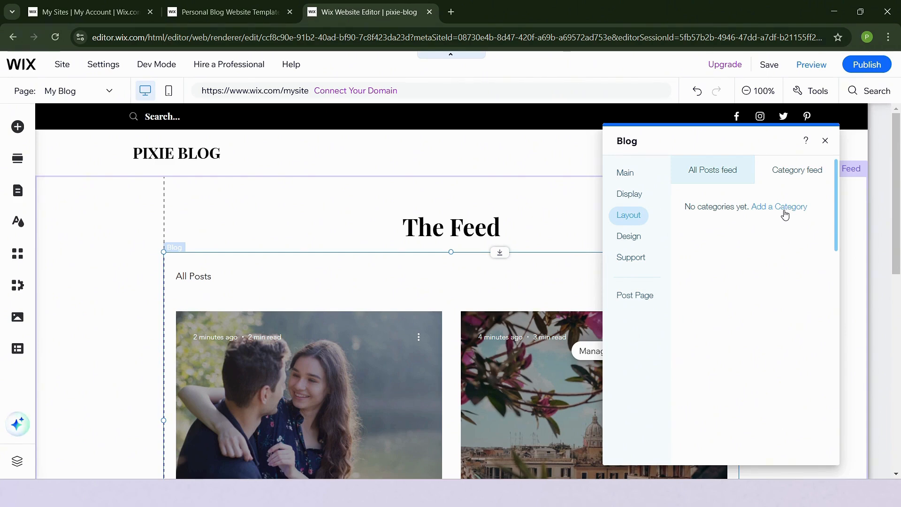
left_click(710, 179)
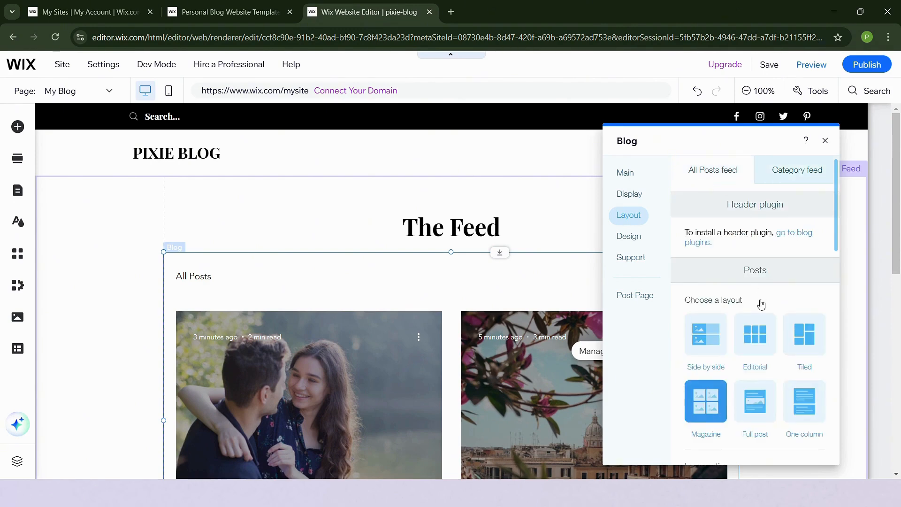
- Look over the design settings for the blog's category labels and buttons, and the support section
left_click(631, 239)
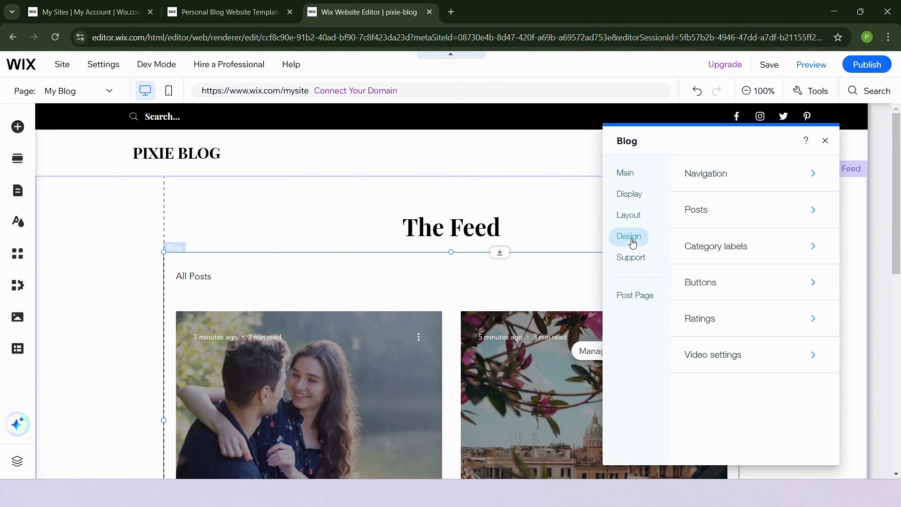
left_click(740, 246)
left_click(634, 258)
left_click(629, 236)
left_click(735, 282)
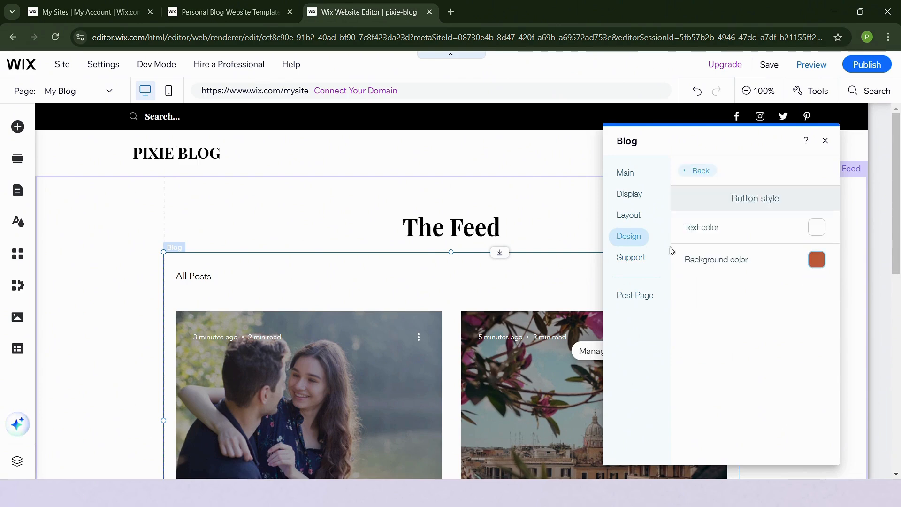
- Look over the blog's ratings and video design settings, then its support section
left_click(629, 239)
left_click(708, 318)
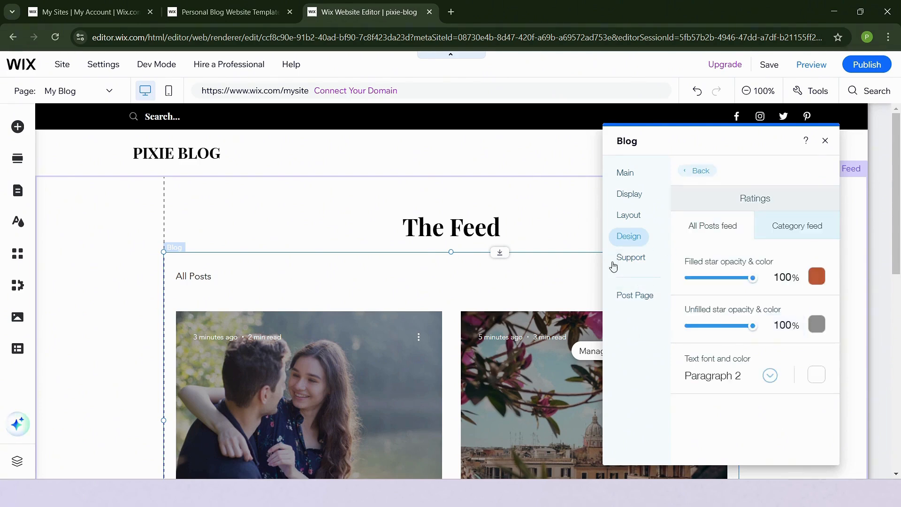
left_click(619, 242)
left_click(709, 355)
left_click(636, 239)
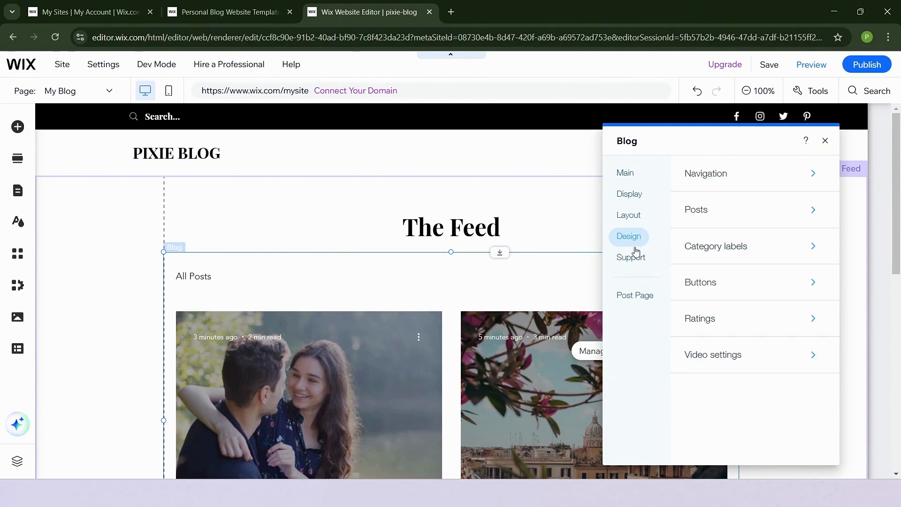
left_click(634, 257)
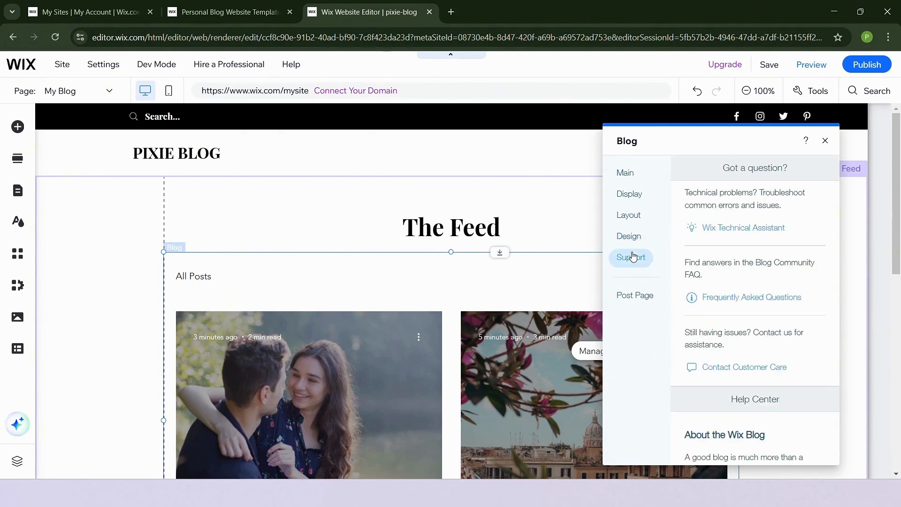
- Open the blog's Post page for viewing in the editor
left_click(651, 304)
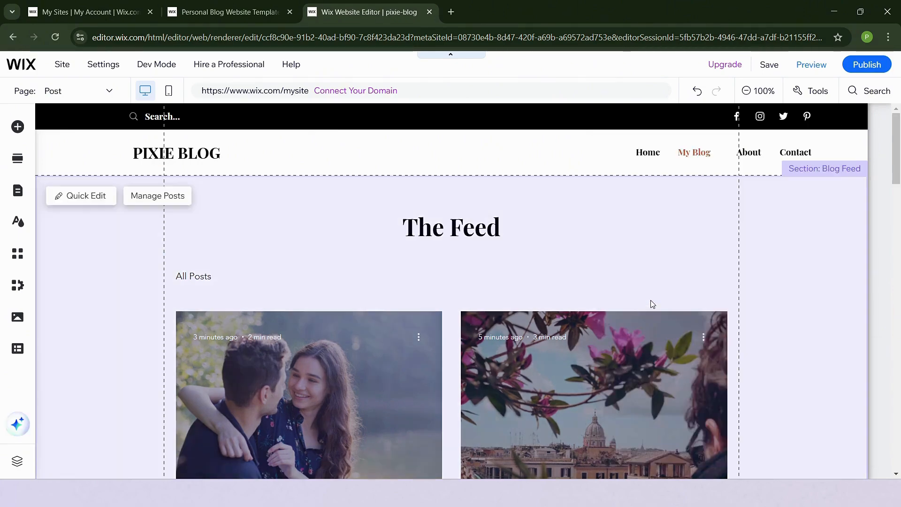
scroll(650, 304, "down", 6)
scroll(587, 322, "up", 4)
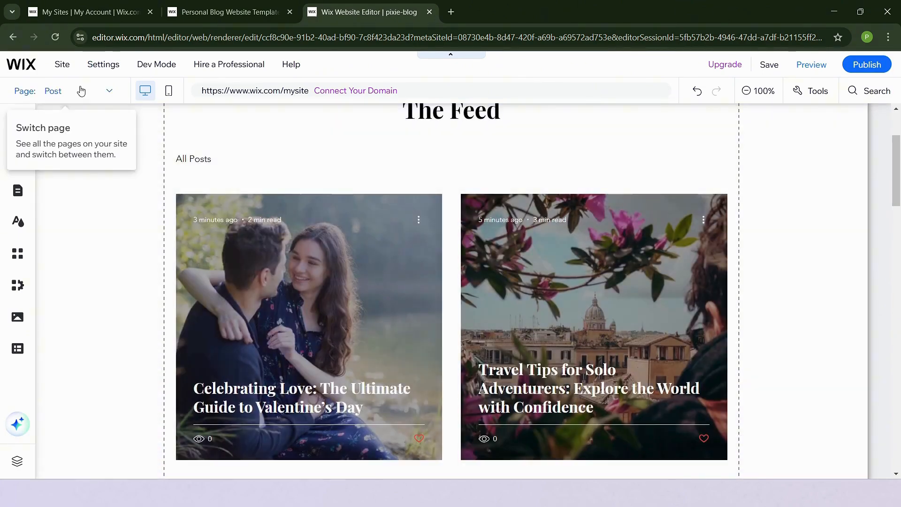
left_click(80, 90)
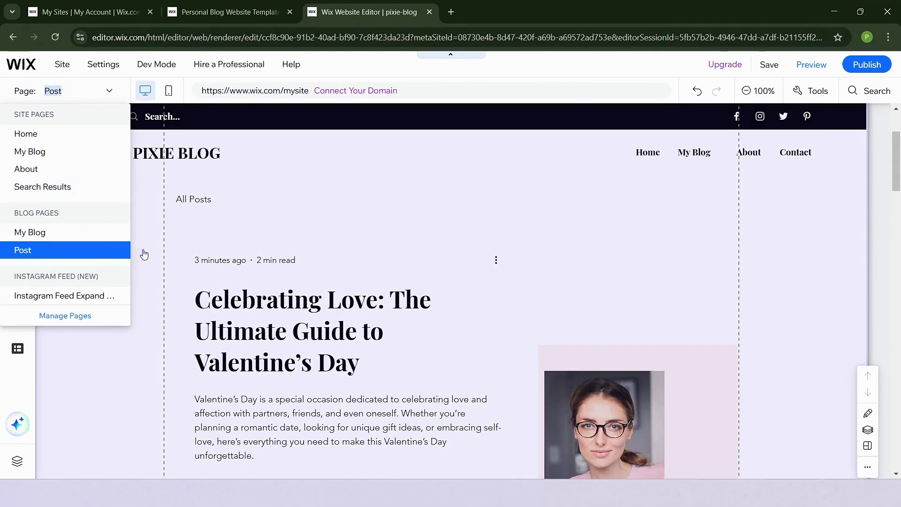
left_click(72, 254)
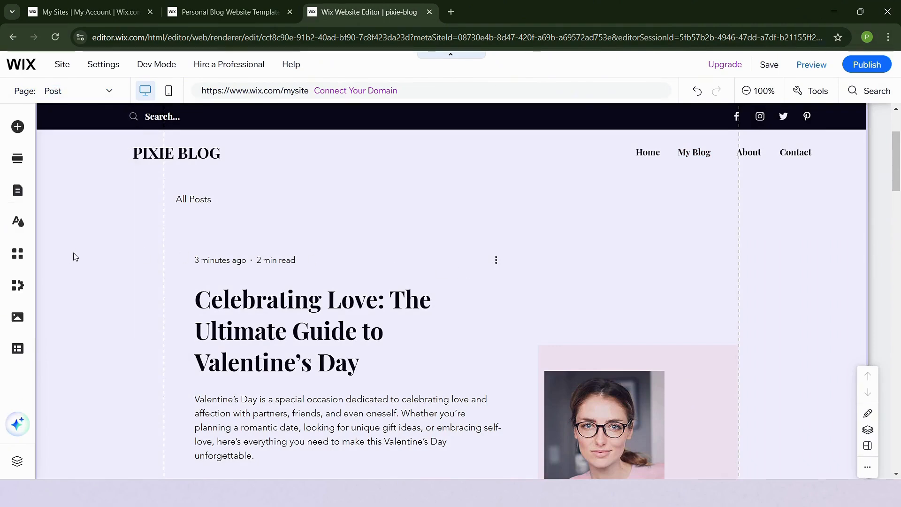
- Review the Post page's article layout, author sidebar, subscription form area and recent posts section
scroll(703, 305, "down", 9)
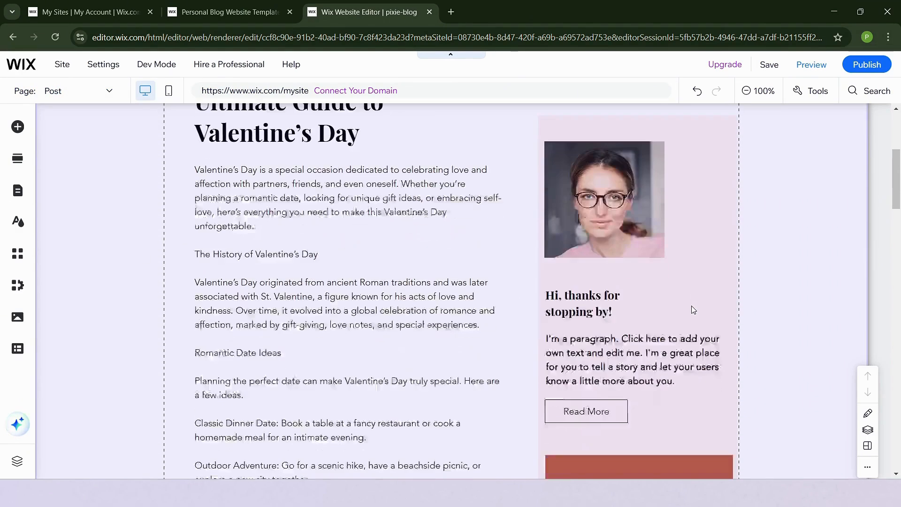
scroll(691, 305, "down", 19)
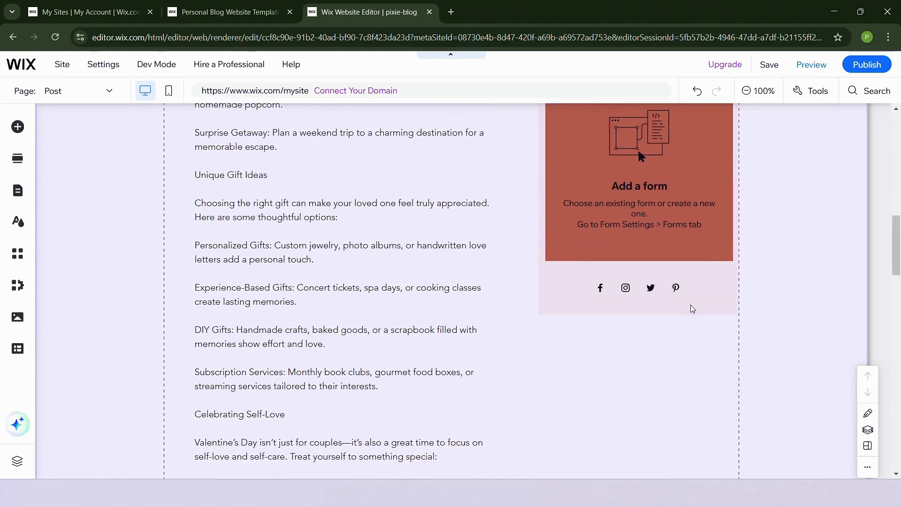
scroll(691, 308, "up", 20)
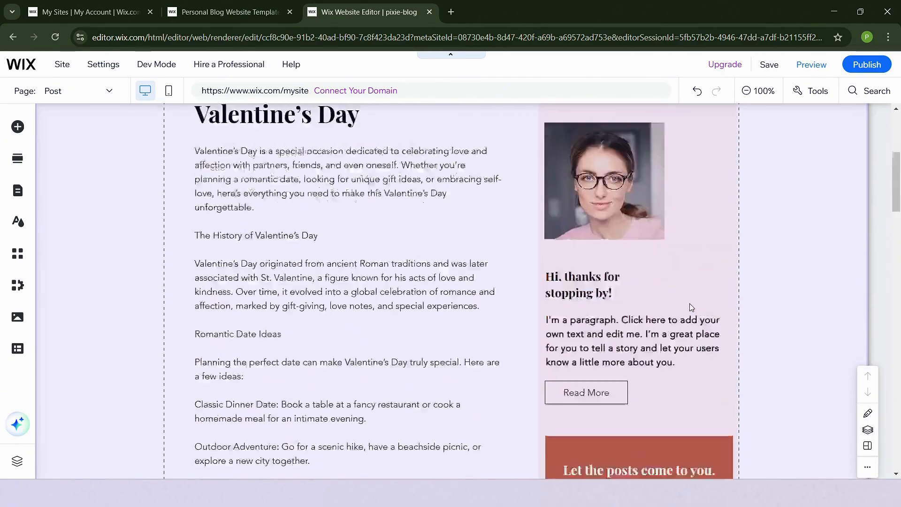
left_click(730, 233)
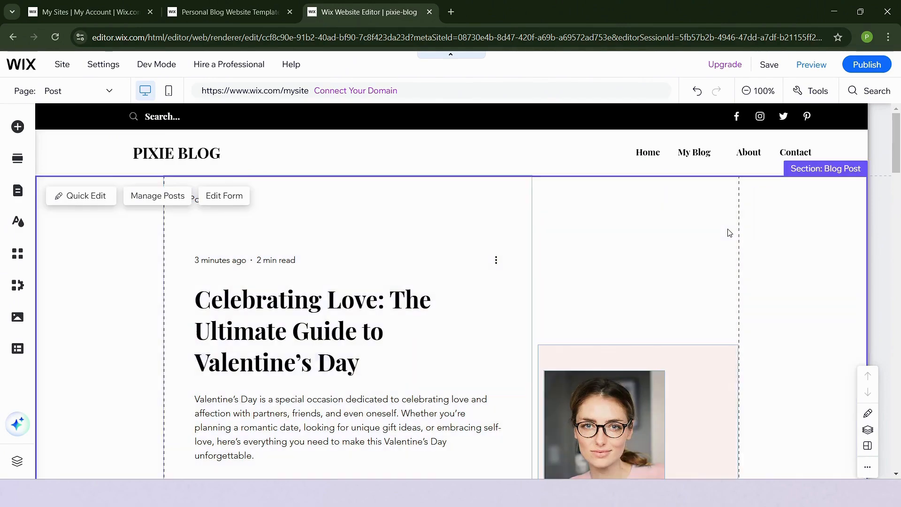
scroll(737, 237, "down", 20)
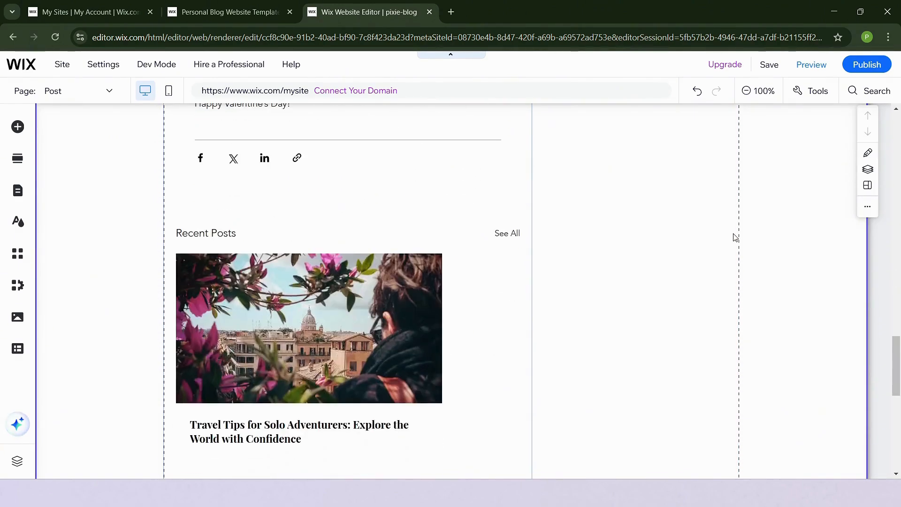
scroll(733, 236, "up", 20)
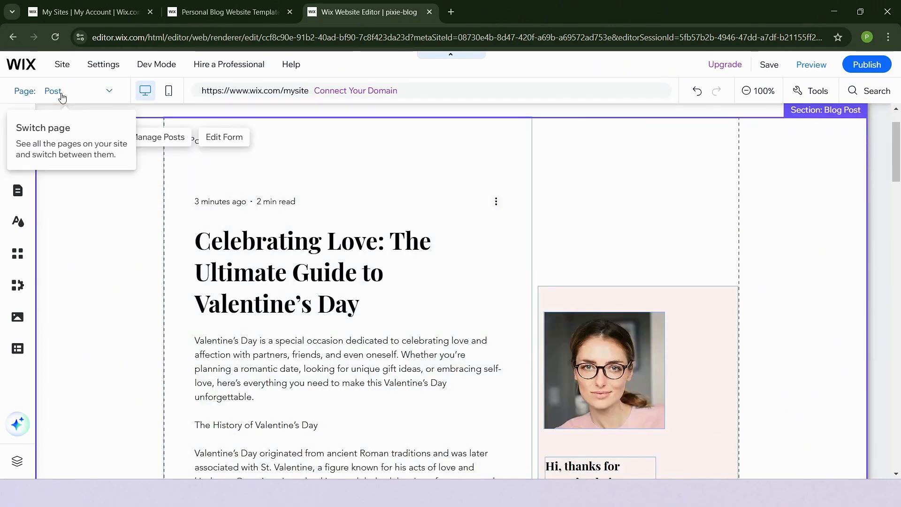
scroll(704, 133, "up", 2)
- Switch to the About page and review its introduction text and photo
left_click(97, 94)
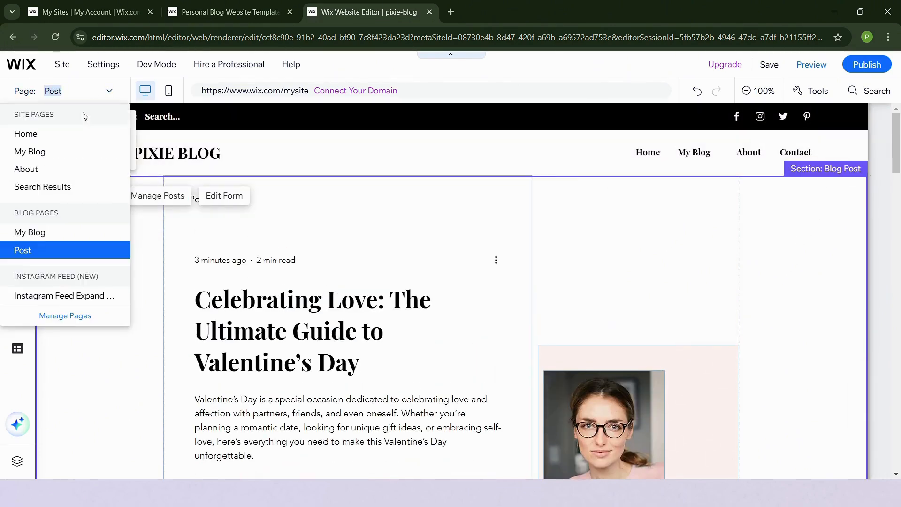
left_click(56, 167)
scroll(539, 263, "down", 9)
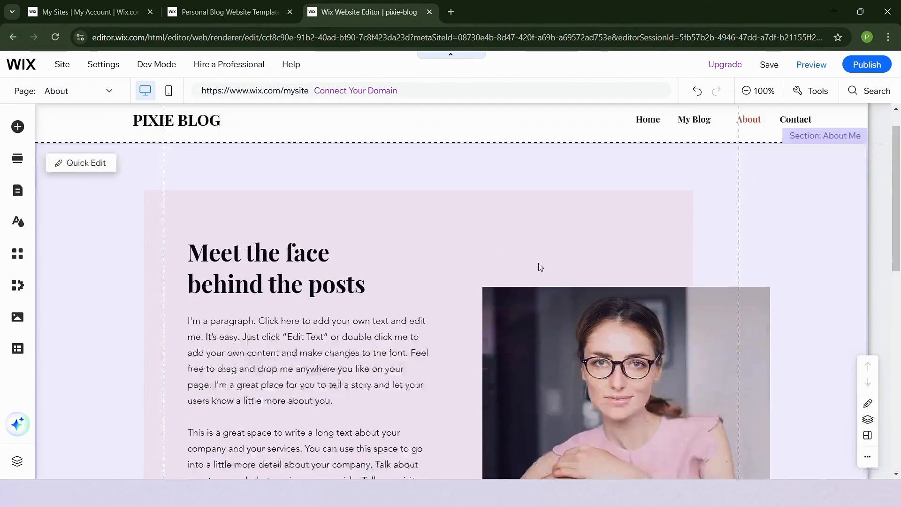
scroll(538, 263, "up", 6)
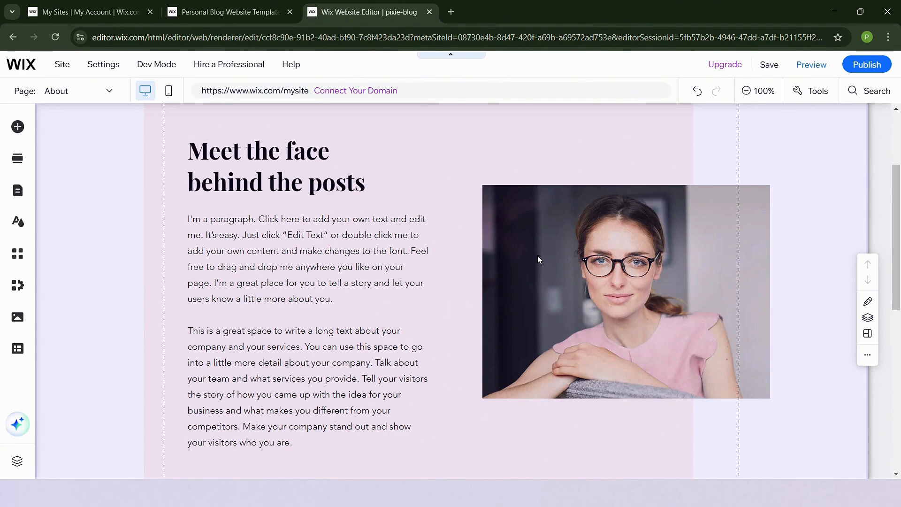
- Switch to the Search Results page and review its search box and results list
left_click(94, 90)
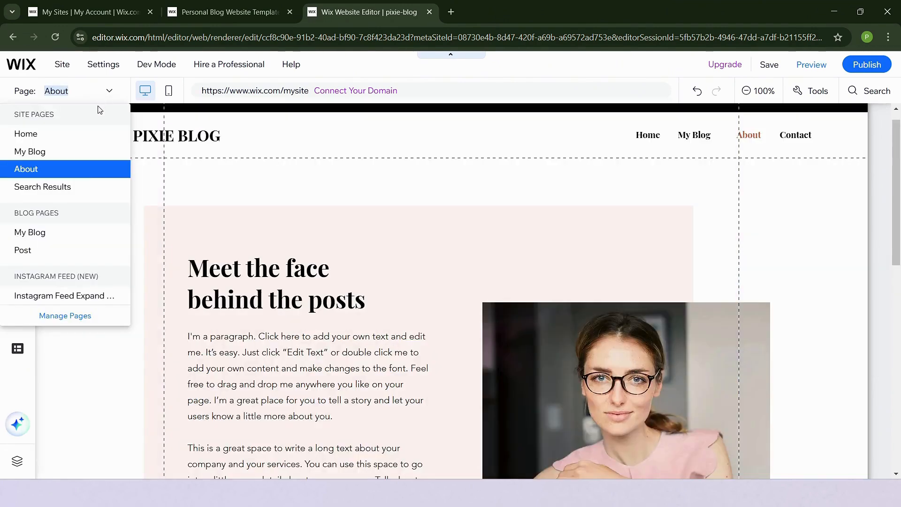
left_click(85, 189)
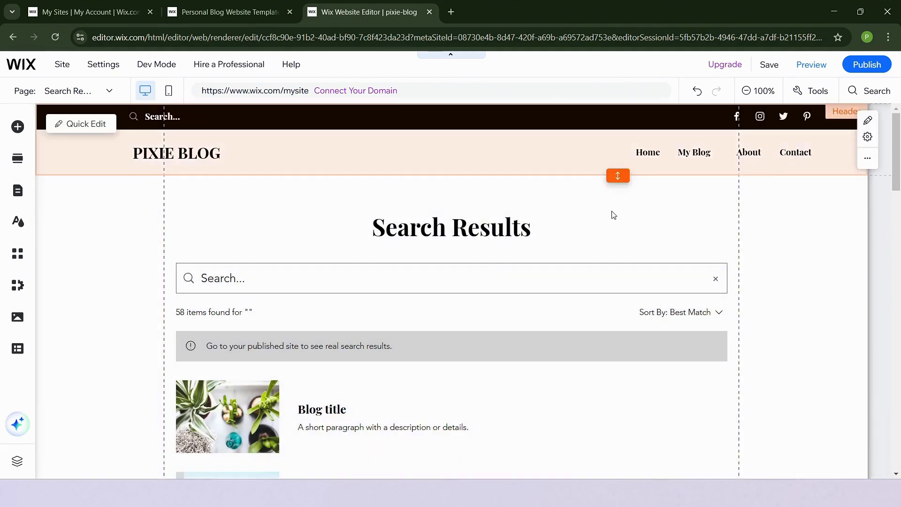
scroll(549, 249, "down", 7)
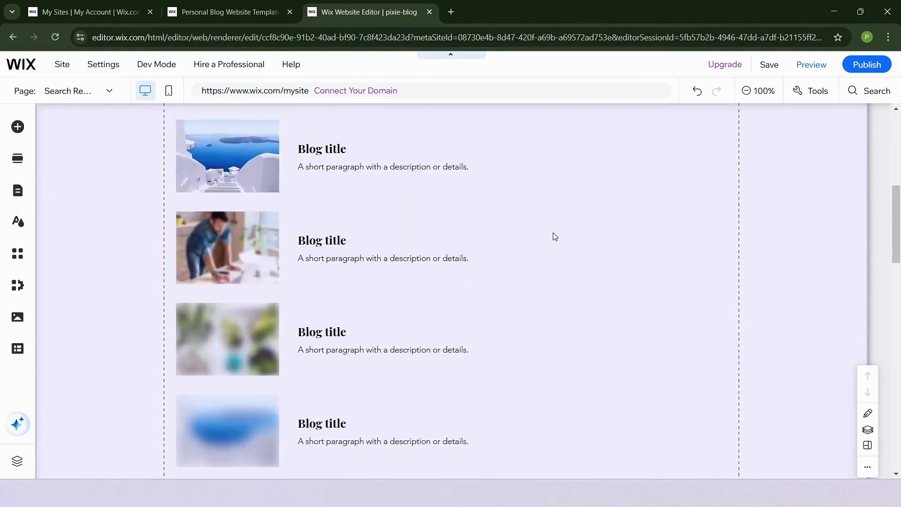
scroll(555, 236, "up", 7)
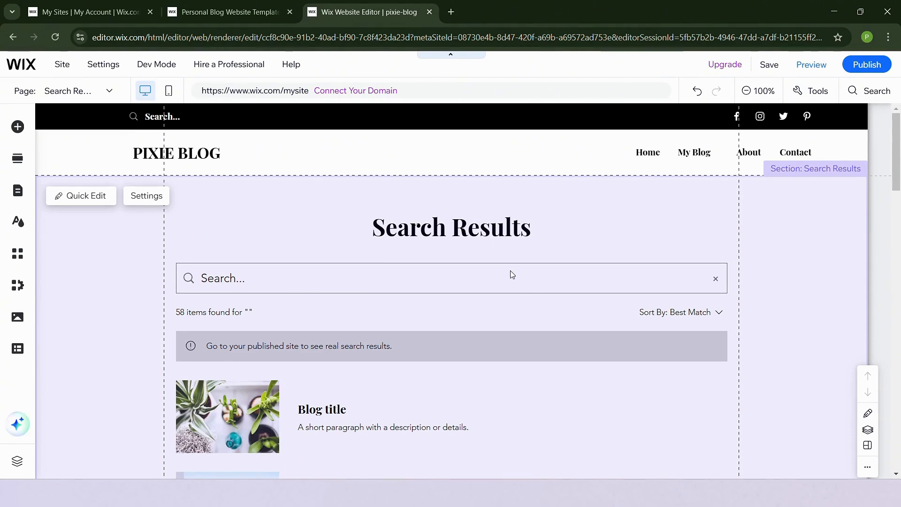
- Return to the My Blog site page and publish the website
left_click(75, 91)
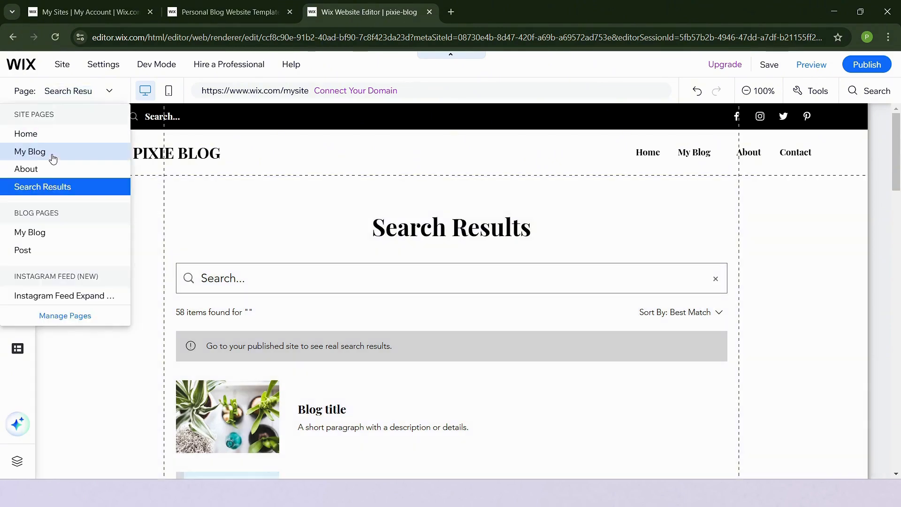
left_click(50, 151)
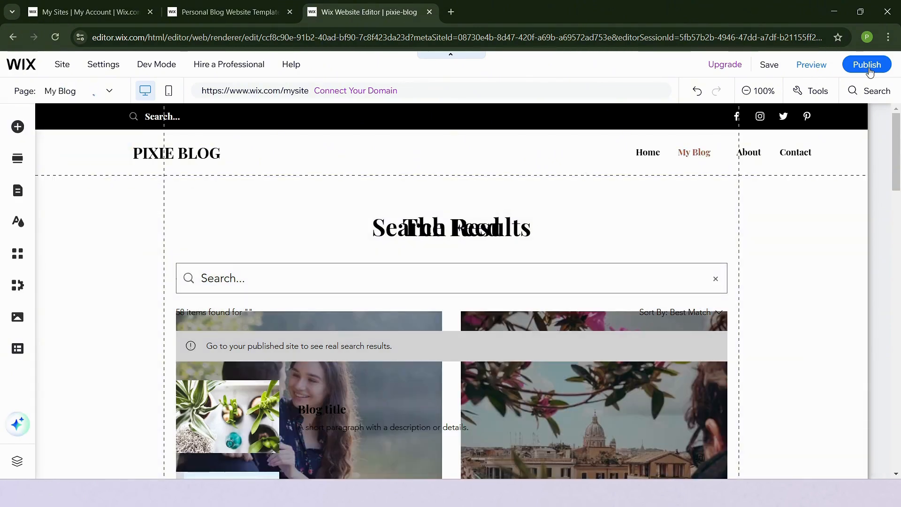
left_click(868, 68)
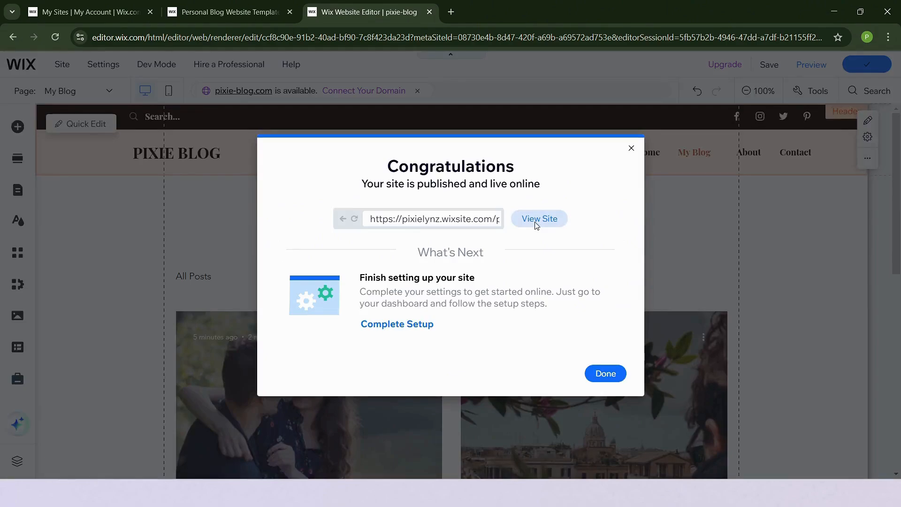
- View the published site and look over its home page from hero images to photo gallery
left_click(536, 223)
scroll(585, 174, "down", 10)
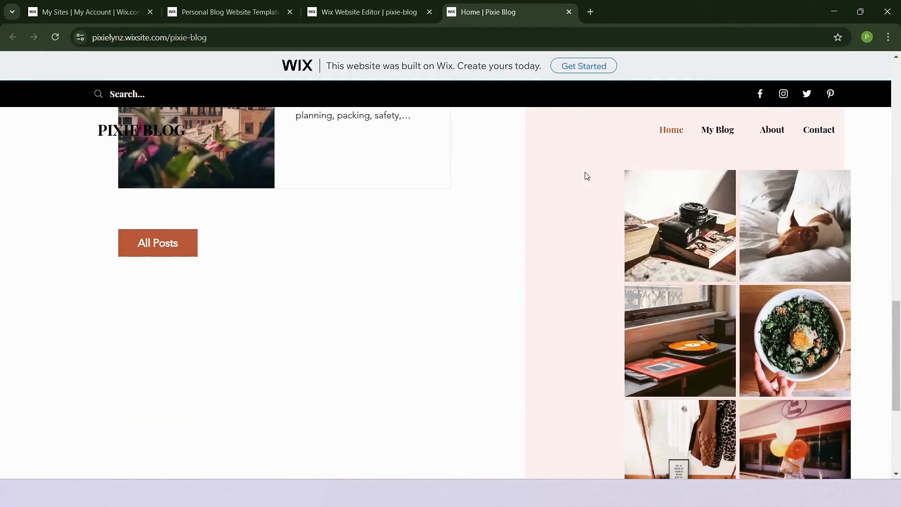
scroll(584, 174, "down", 3)
scroll(585, 175, "up", 15)
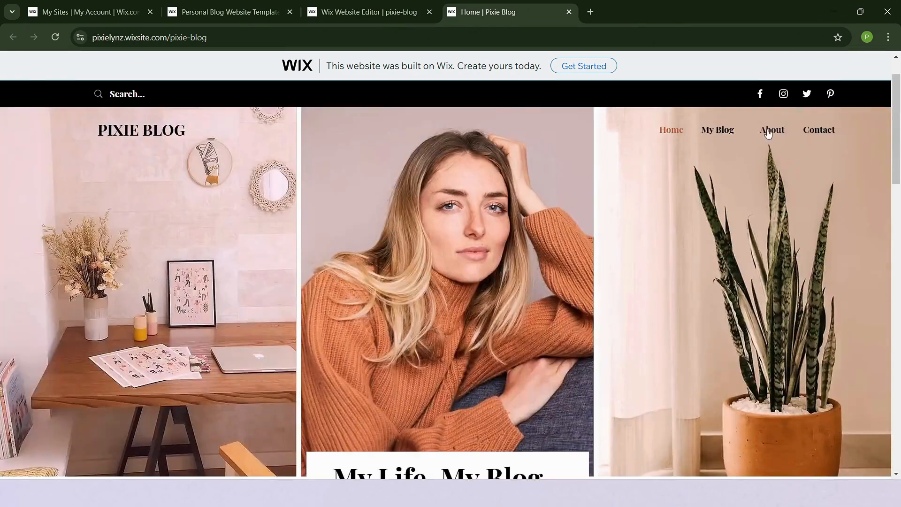
- Visit the live My Blog page and check how the post feed is displayed
left_click(718, 130)
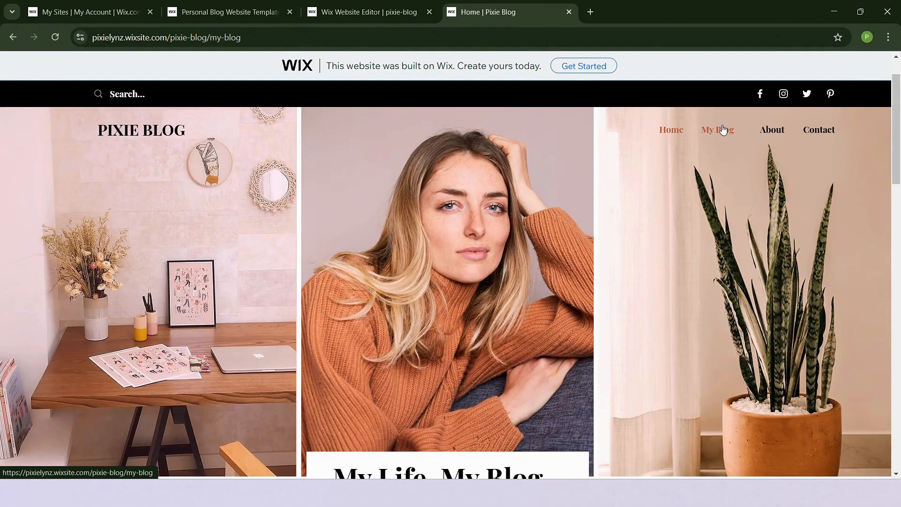
scroll(668, 208, "down", 5)
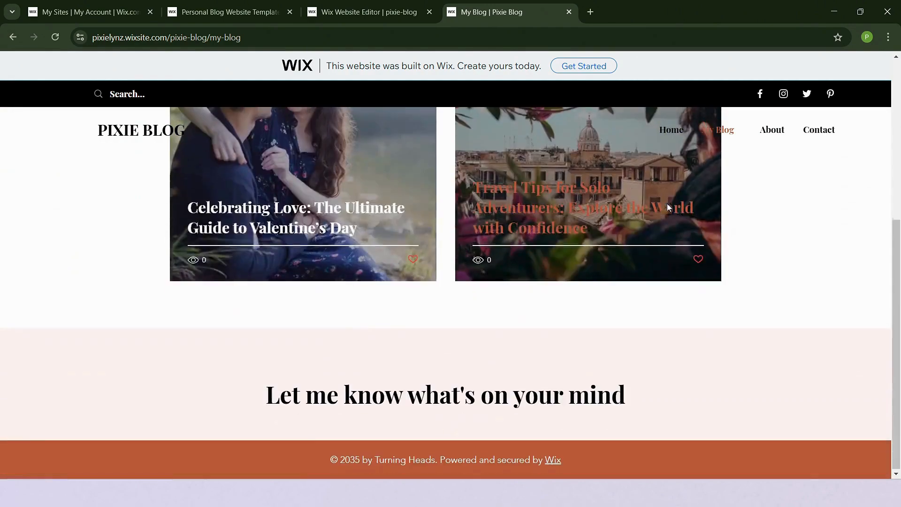
scroll(666, 204, "up", 3)
- Open the live post "Celebrating Love: The Ultimate Guide to Valentine's Day" and review its text and sidebar
left_click(289, 338)
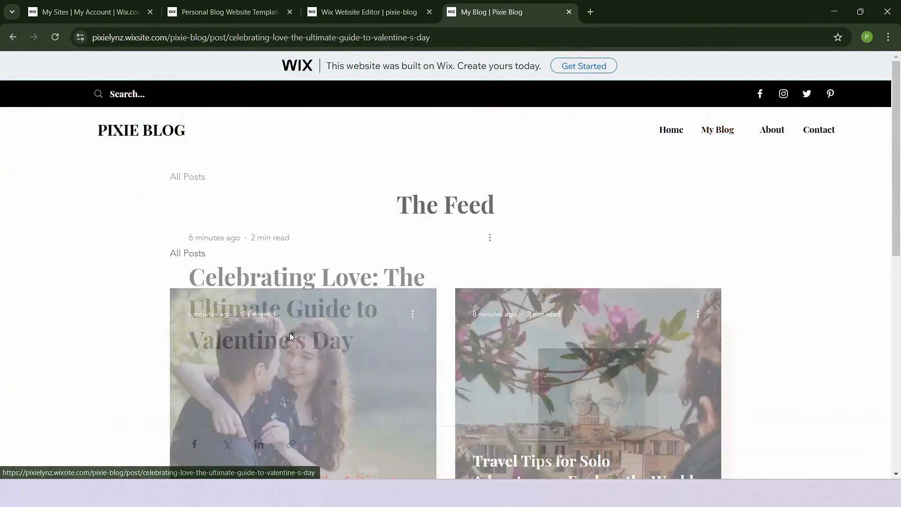
scroll(617, 229, "down", 15)
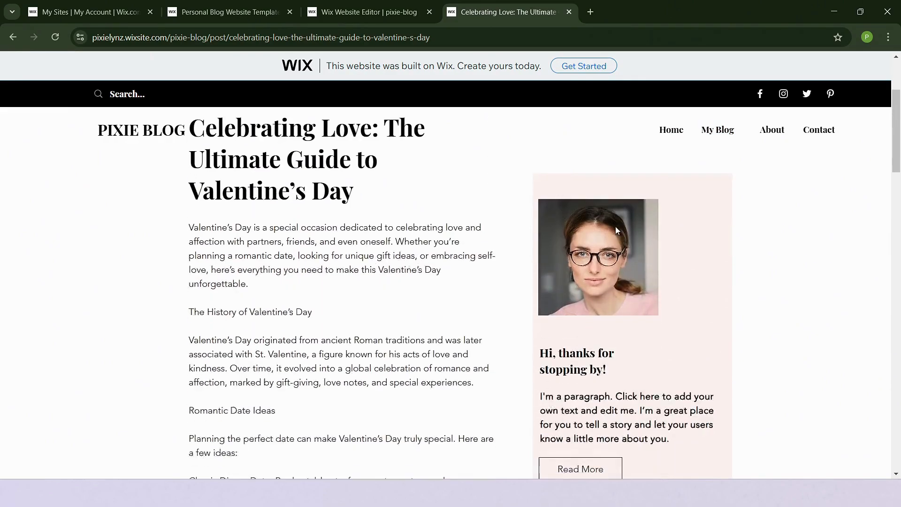
scroll(617, 229, "down", 8)
scroll(617, 229, "up", 20)
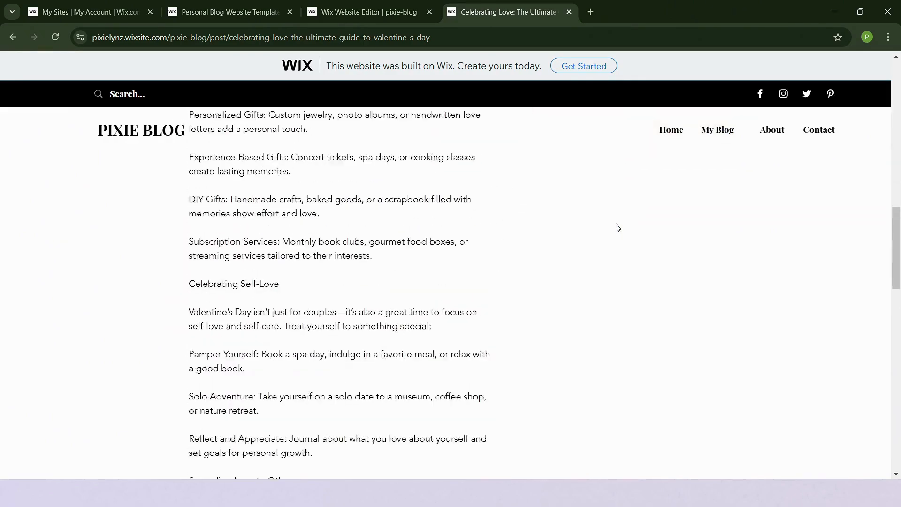
scroll(616, 226, "down", 3)
scroll(616, 223, "down", 3)
scroll(616, 225, "up", 3)
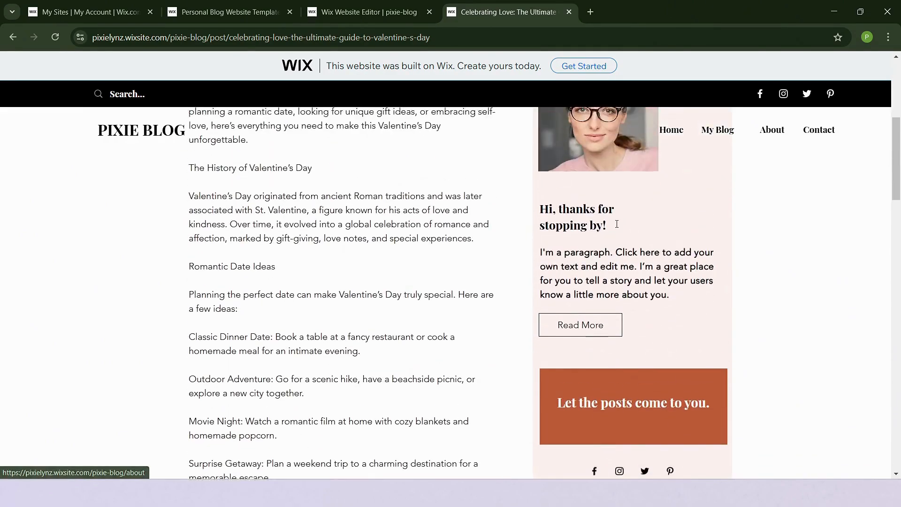
- Go back to the feed and review the live post "Travel Tips for Solo Adventurers: Explore the World with Confidence"
key("alt+Left")
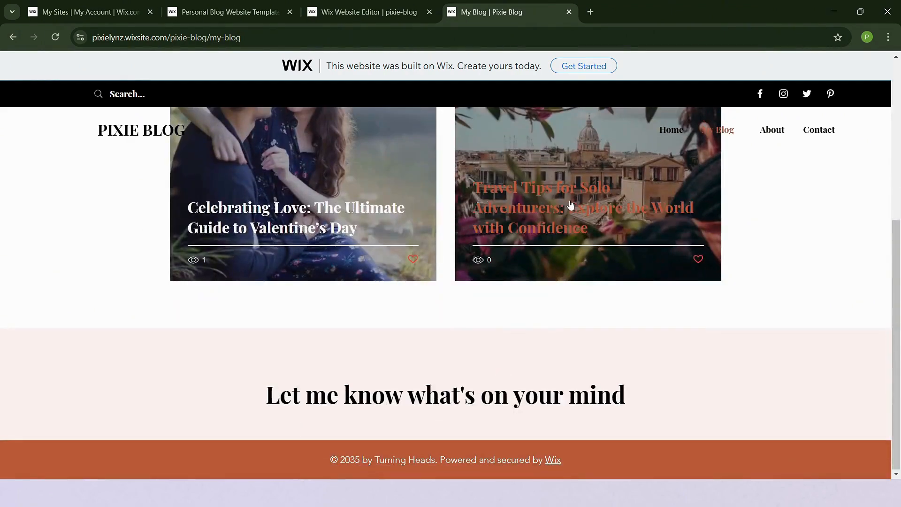
left_click(570, 202)
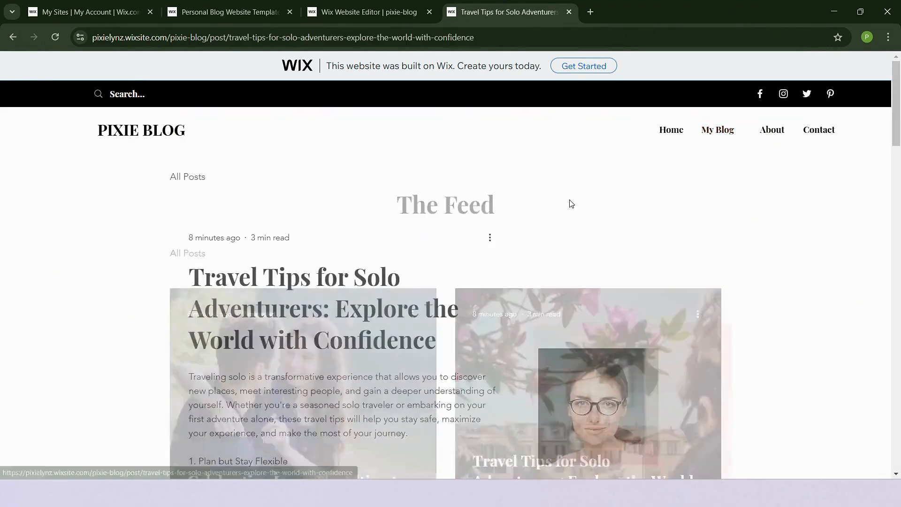
scroll(569, 201, "down", 3)
scroll(570, 203, "down", 4)
scroll(570, 203, "up", 4)
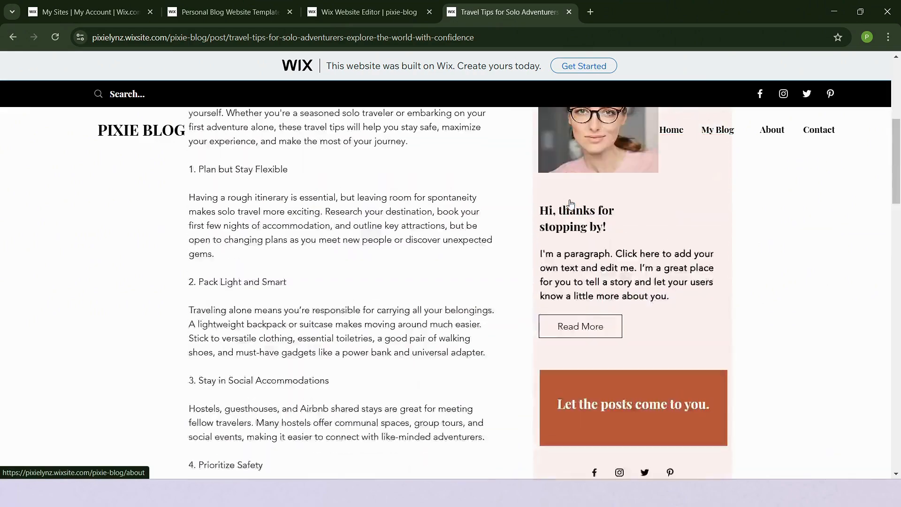
scroll(718, 221, "up", 3)
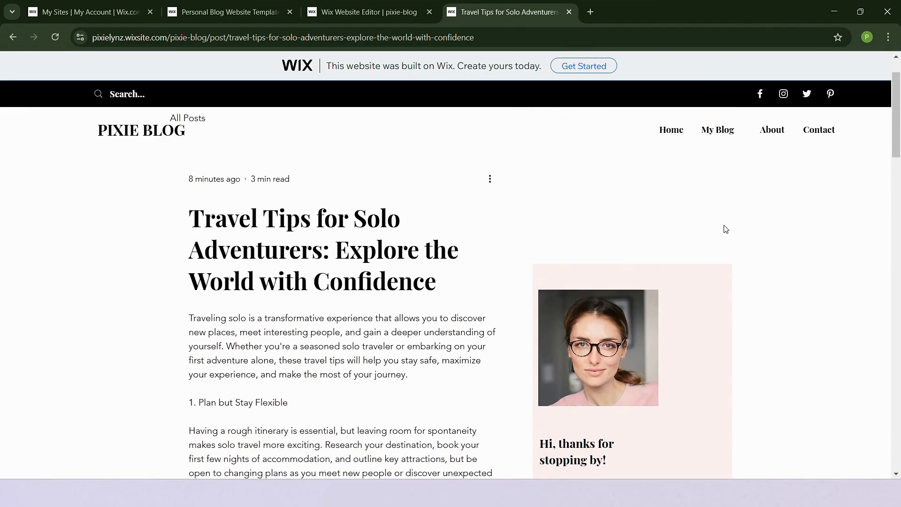
- Finish looking over the live solo travel post and review the About page's introduction text and photo
scroll(589, 453, "down", 3)
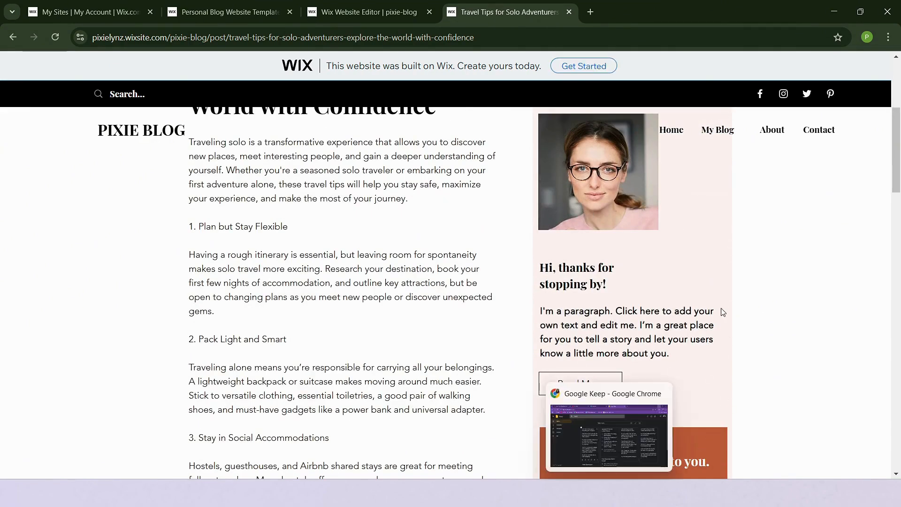
scroll(697, 234, "up", 2)
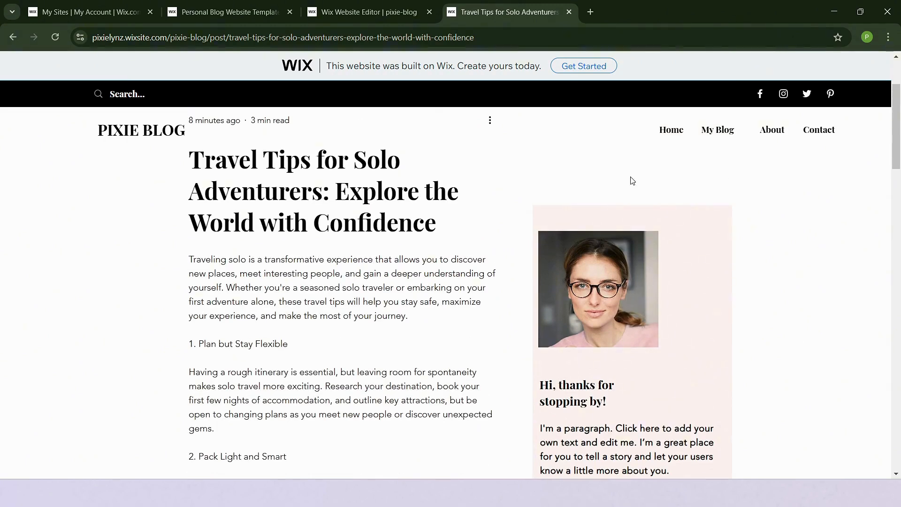
left_click(772, 130)
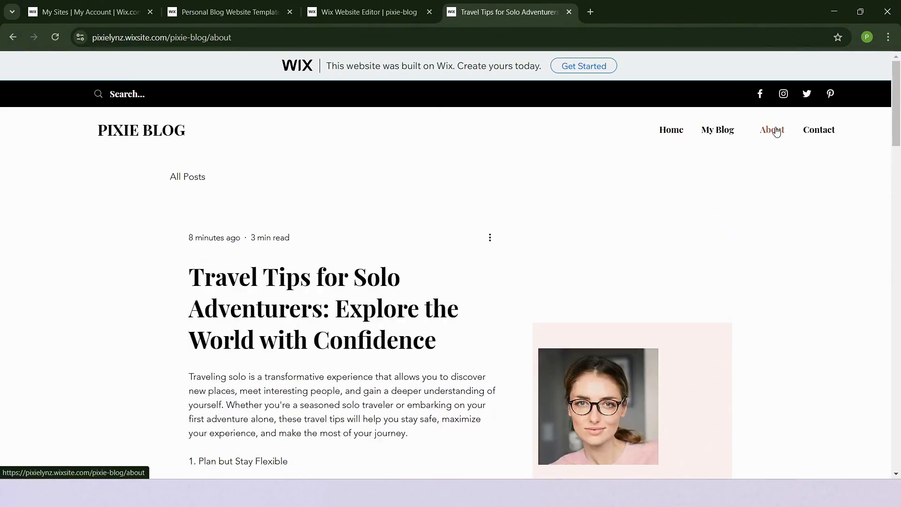
scroll(669, 324, "down", 3)
scroll(668, 321, "up", 4)
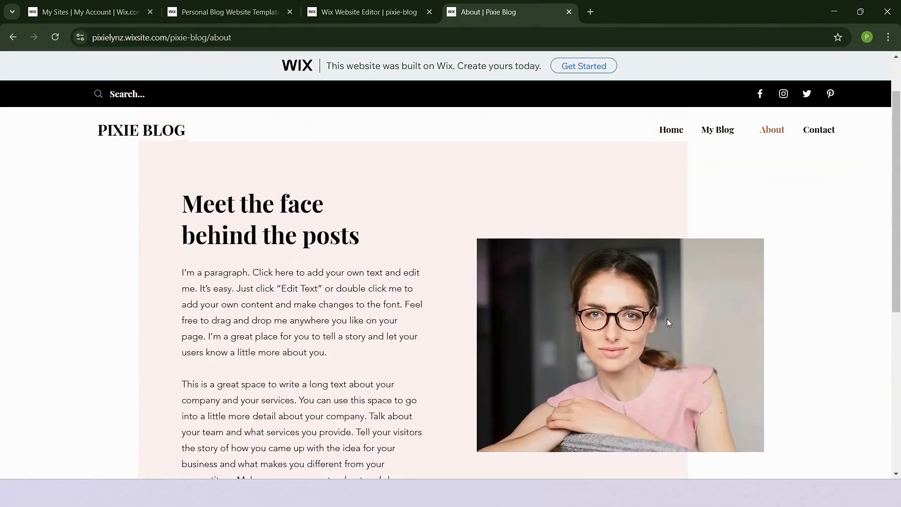
scroll(667, 321, "down", 4)
scroll(668, 320, "up", 4)
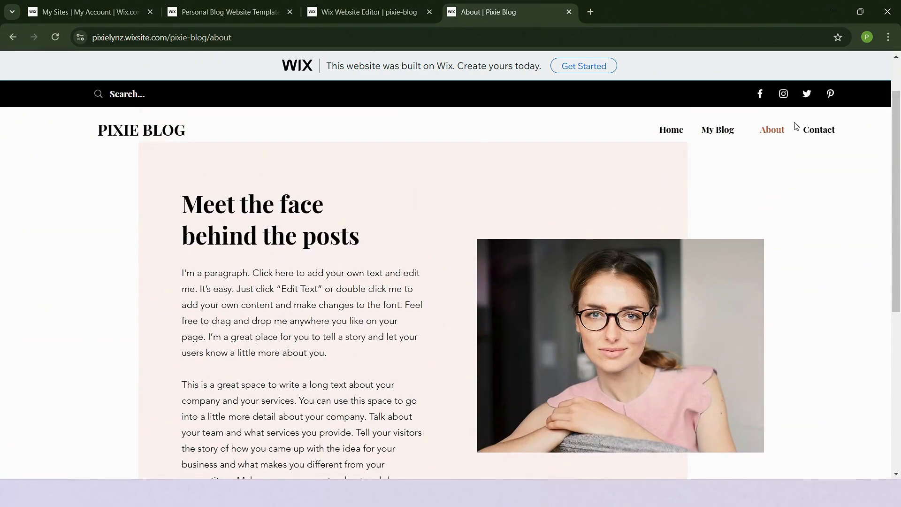
- Visit the site's Contact section and look over the lower home page, including the post list and Instagram gallery
left_click(817, 136)
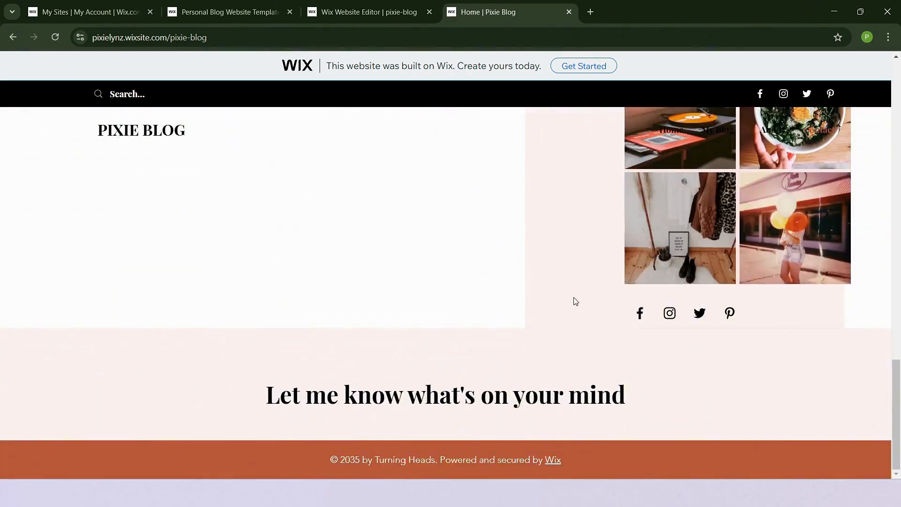
scroll(458, 392, "up", 5)
scroll(458, 393, "down", 5)
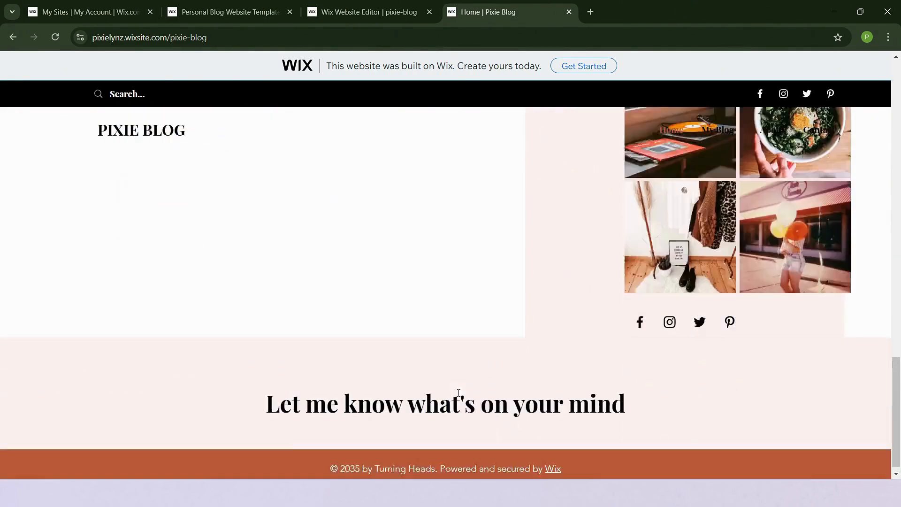
scroll(458, 394, "up", 8)
scroll(459, 394, "down", 2)
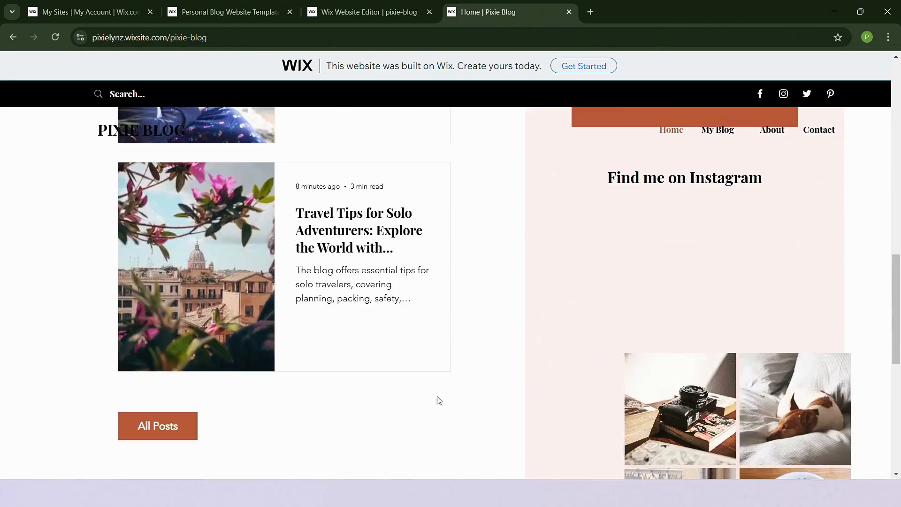
- Open All Posts from the home page's post list and check how the post cards appear in The Feed
left_click(192, 430)
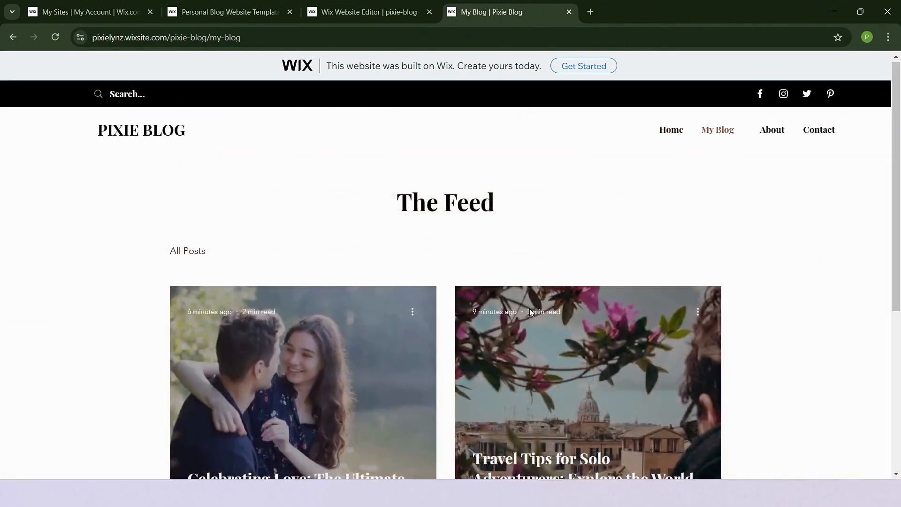
scroll(530, 308, "down", 2)
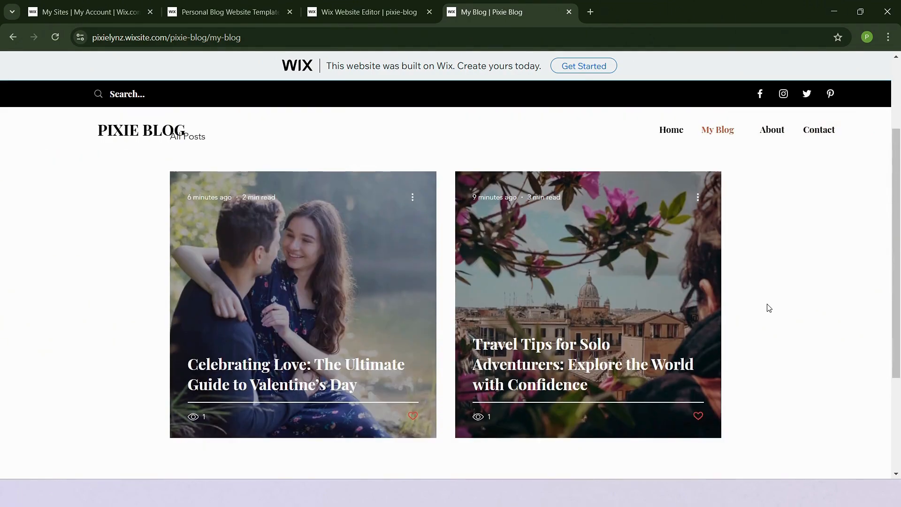
scroll(768, 307, "up", 1)
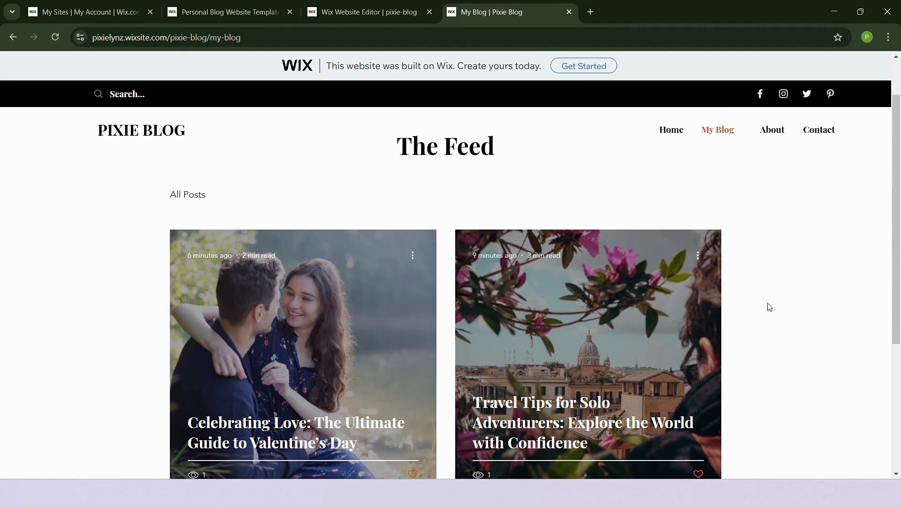